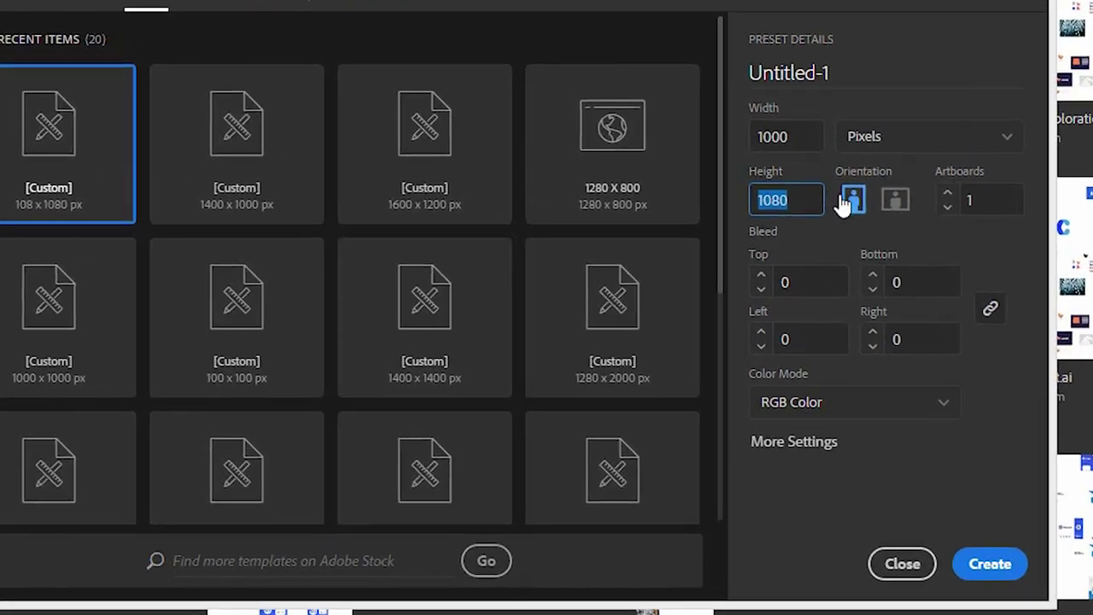
Create a new 1000 × 1000 px RGB document with Pixels as the units.
text(100)
text(0)
click(795, 139)
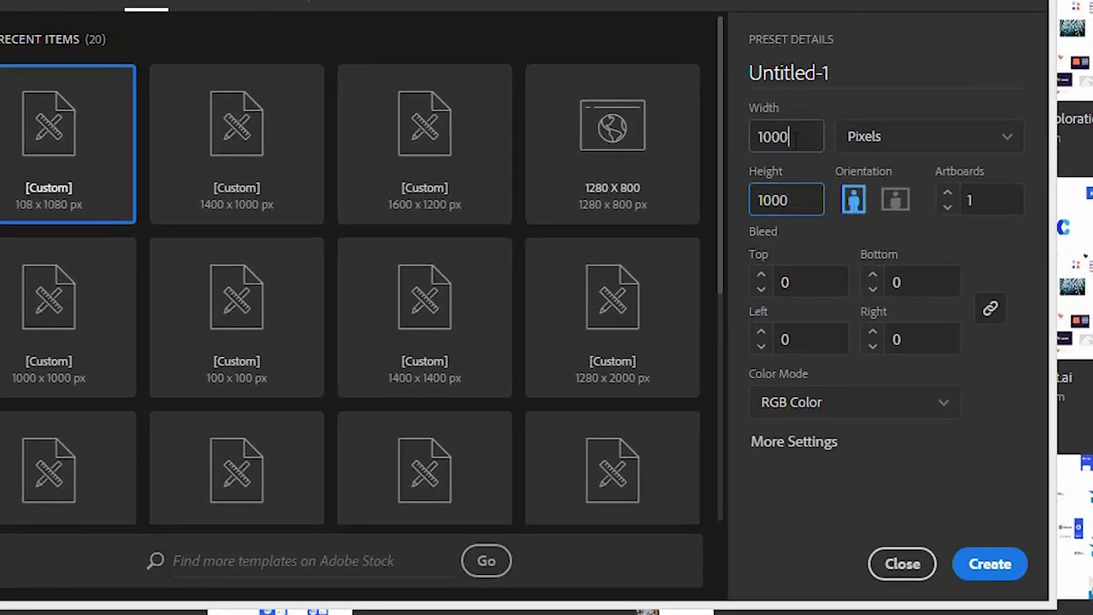
click(919, 138)
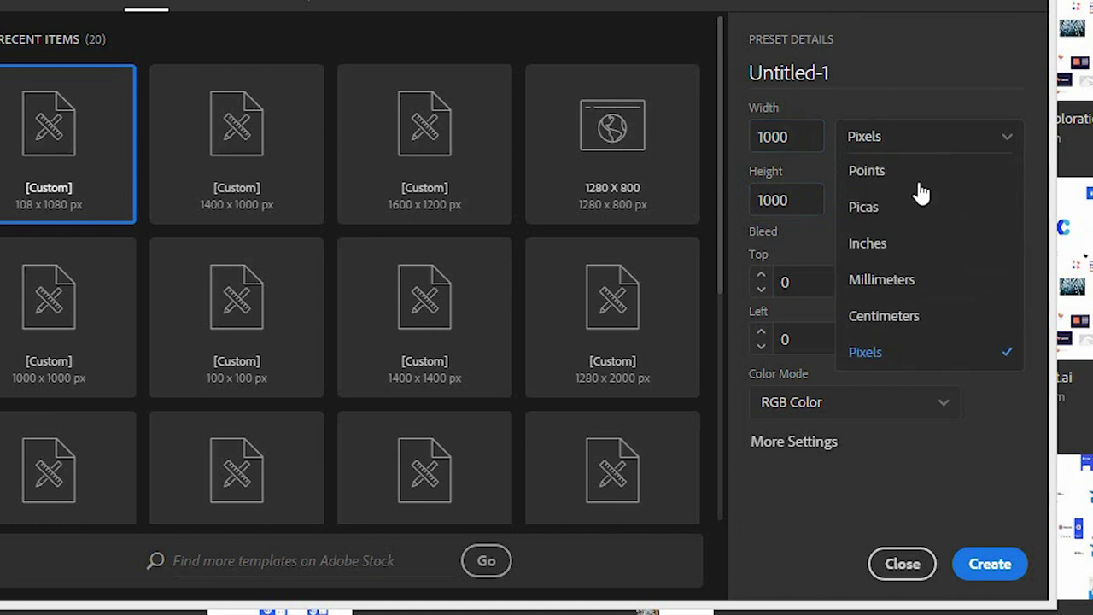
click(905, 363)
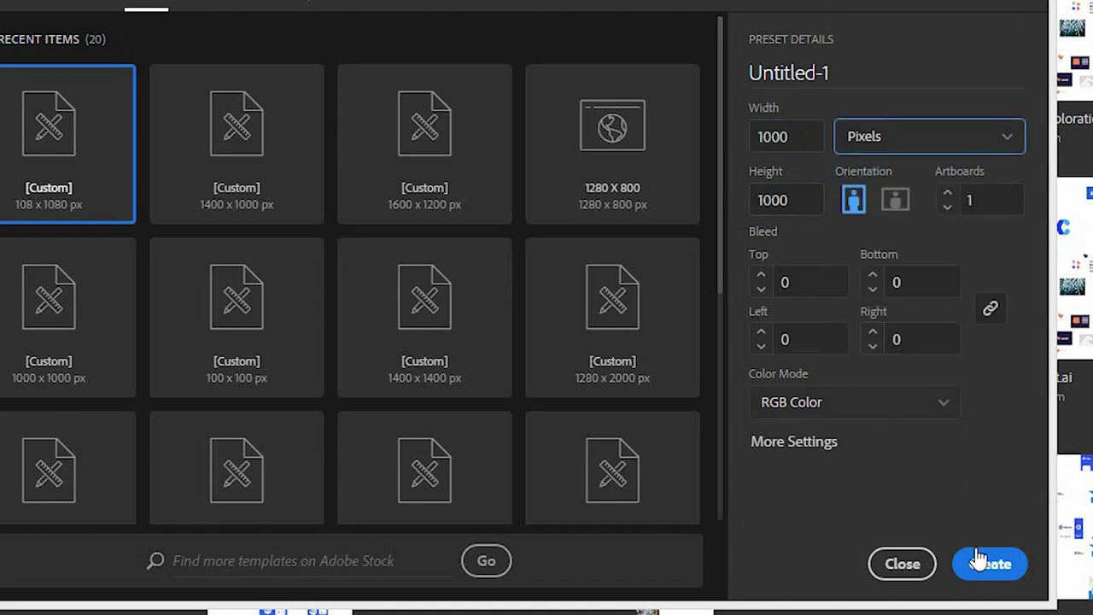
click(1007, 572)
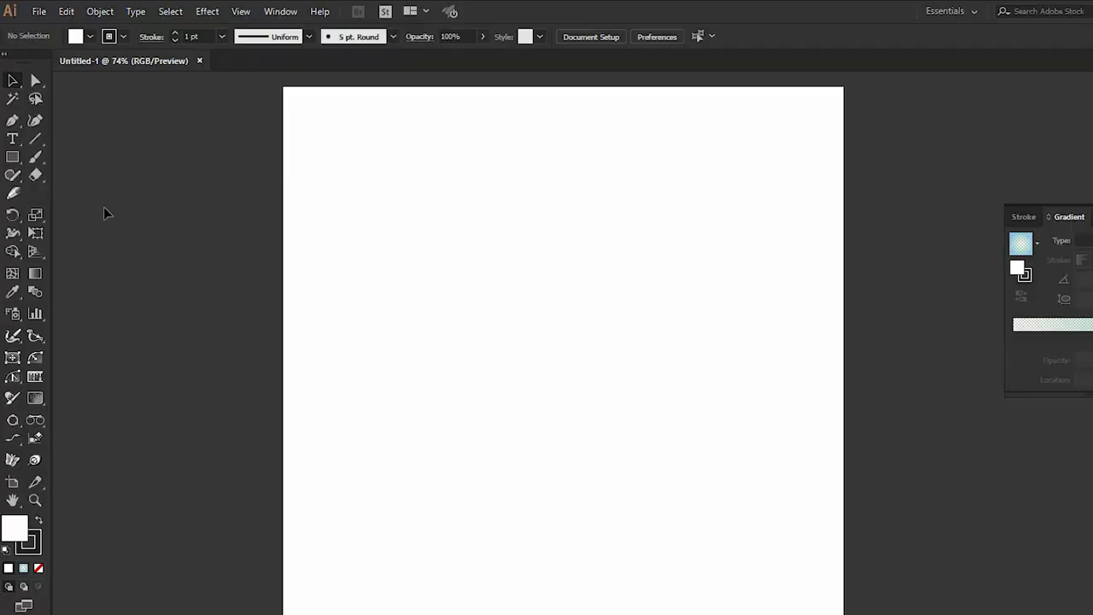
Turn on Show Grid and Snap to Grid from the View menu.
click(241, 11)
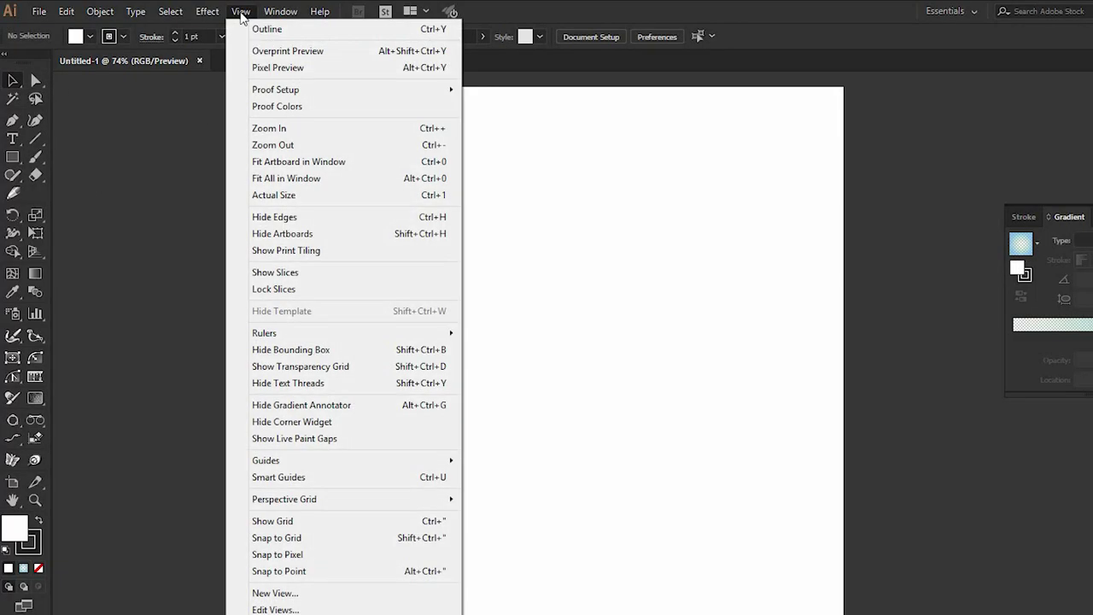
click(304, 525)
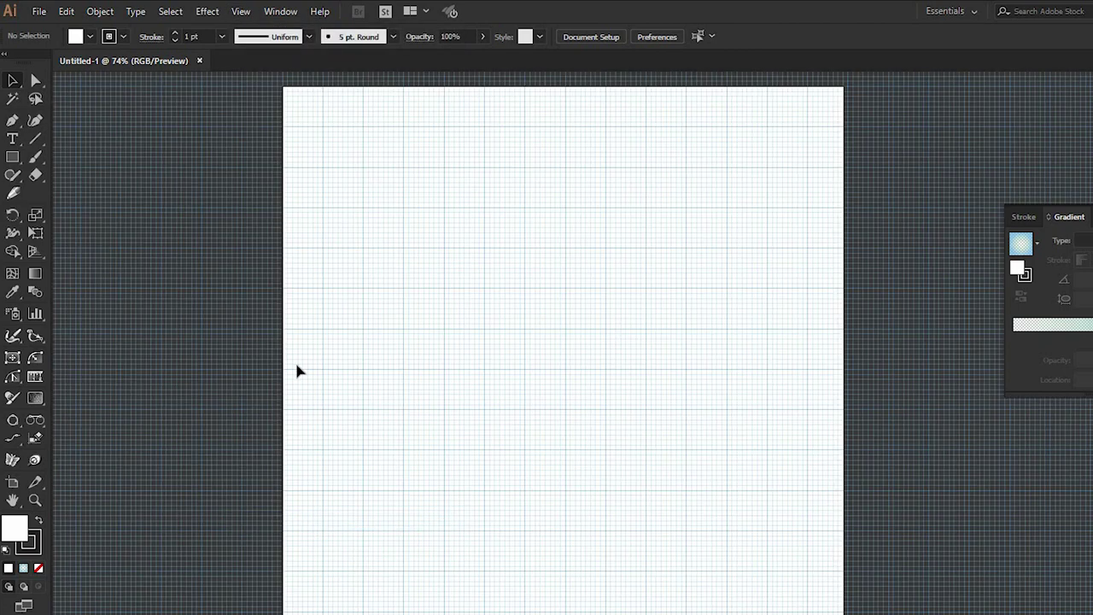
click(239, 11)
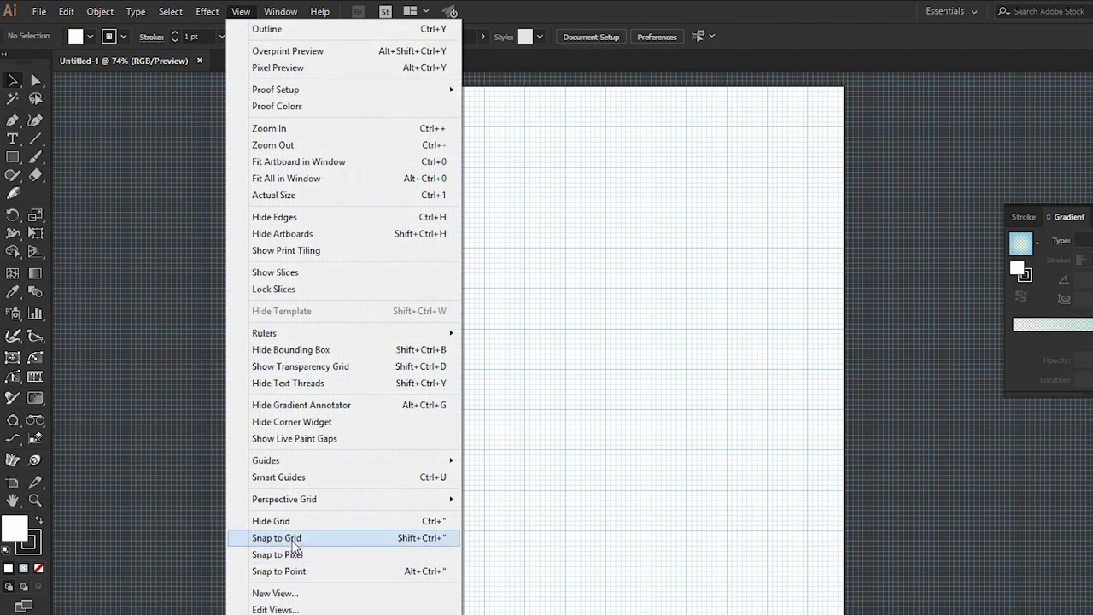
click(326, 540)
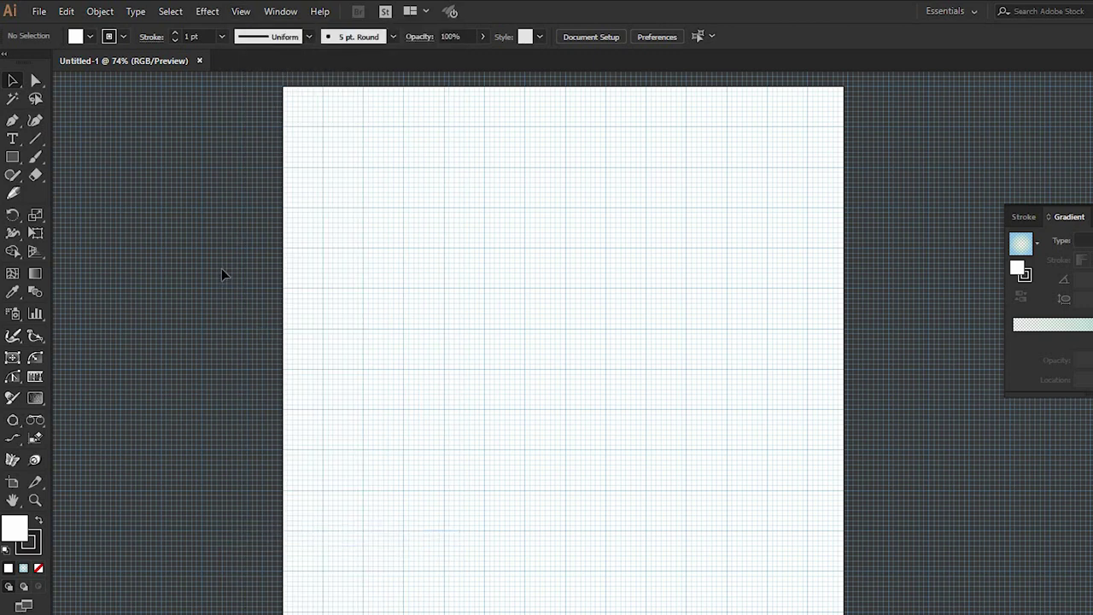
Draw a grid-snapped square in the artboard's upper left with its fill set to None.
click(12, 157)
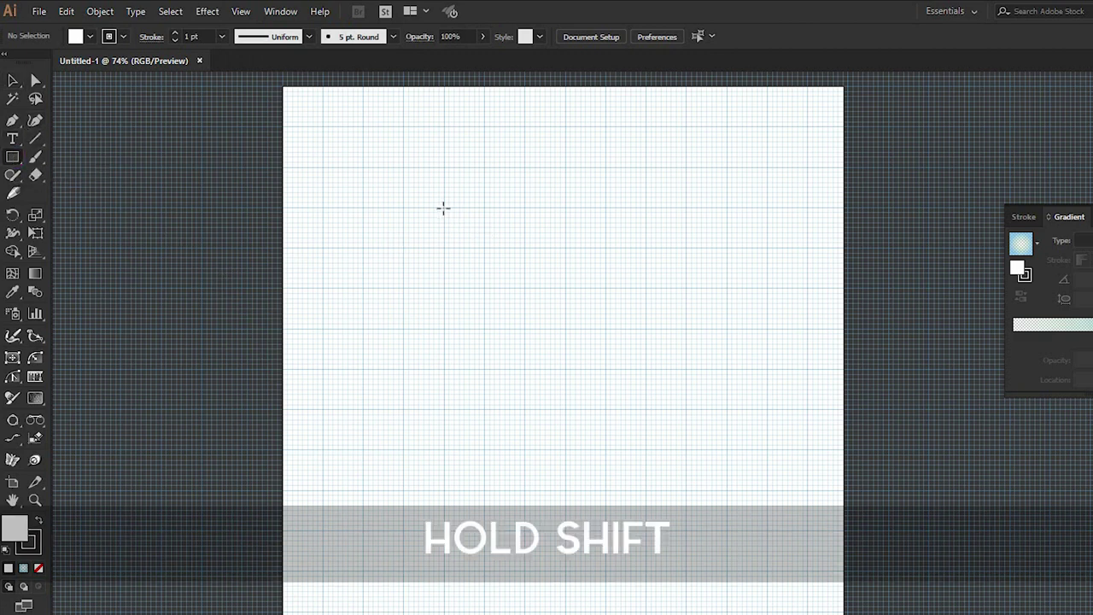
drag(446, 208, 583, 371)
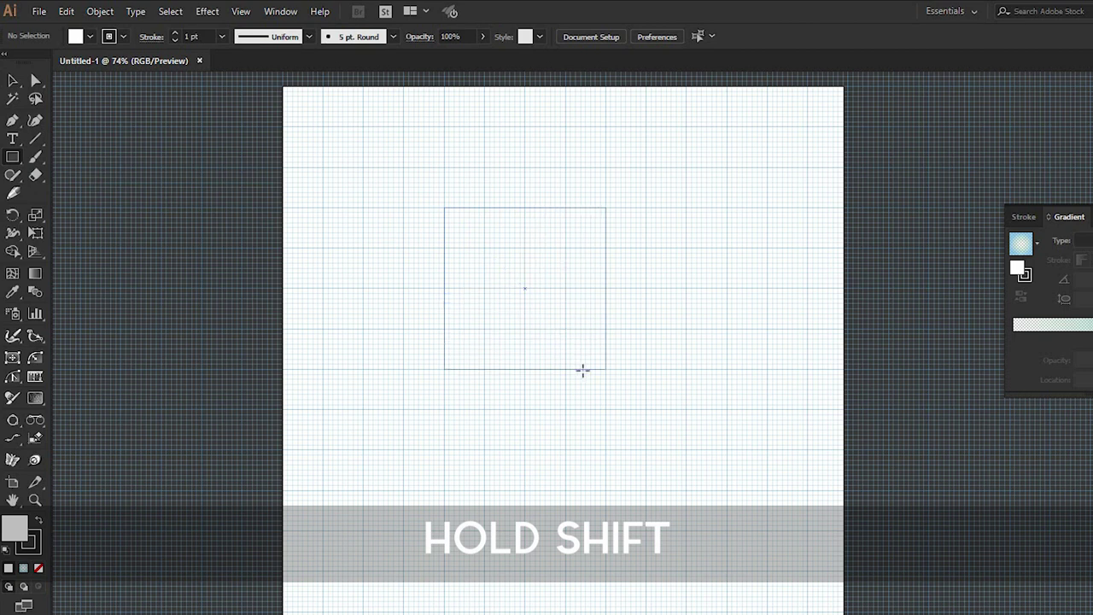
drag(583, 371, 585, 369)
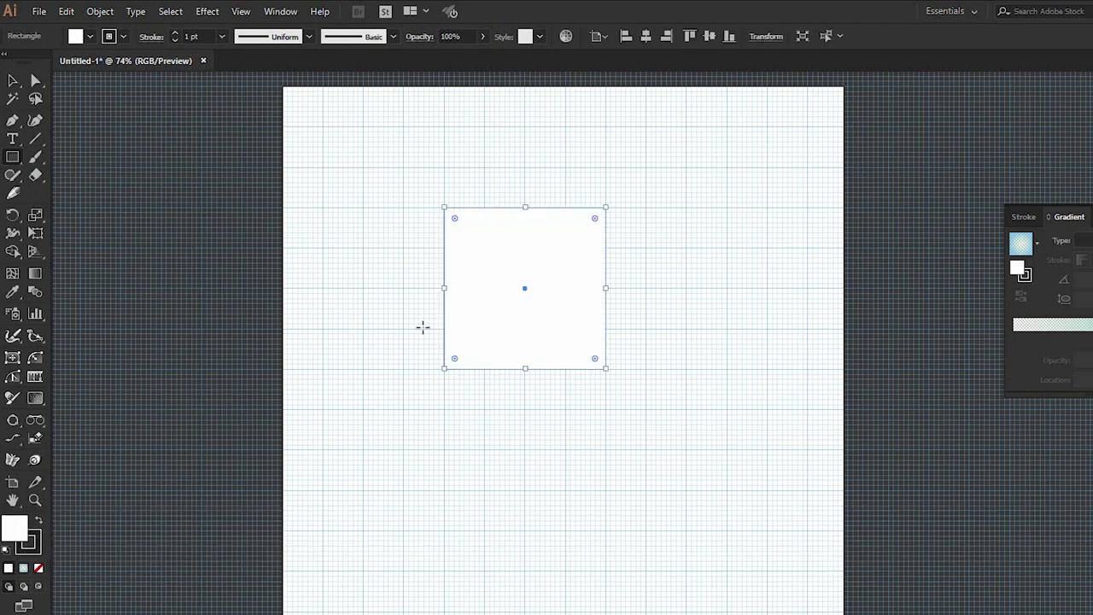
click(92, 38)
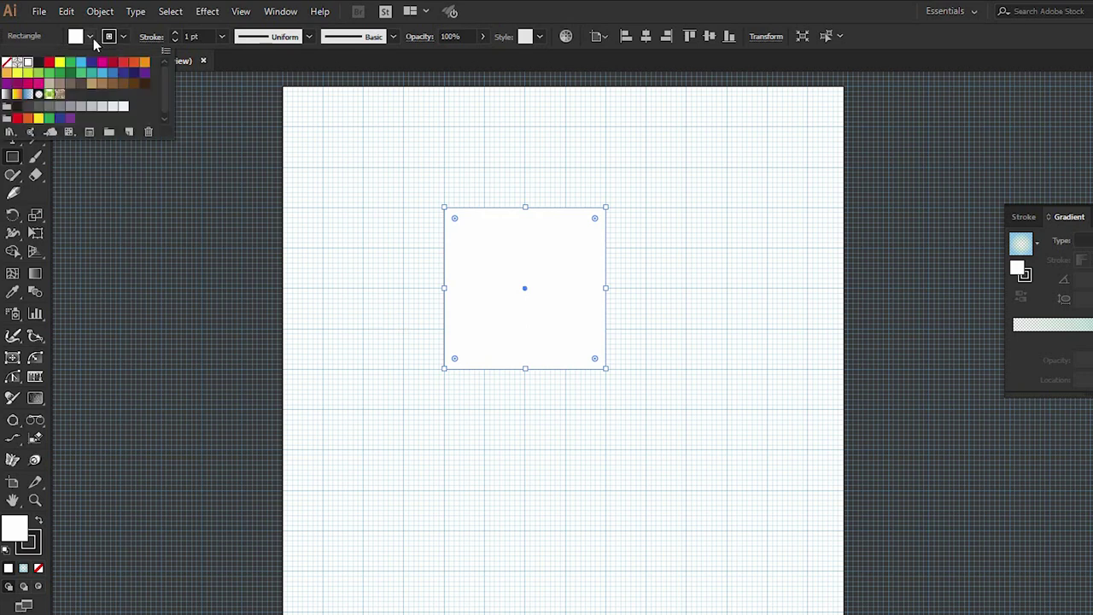
click(7, 65)
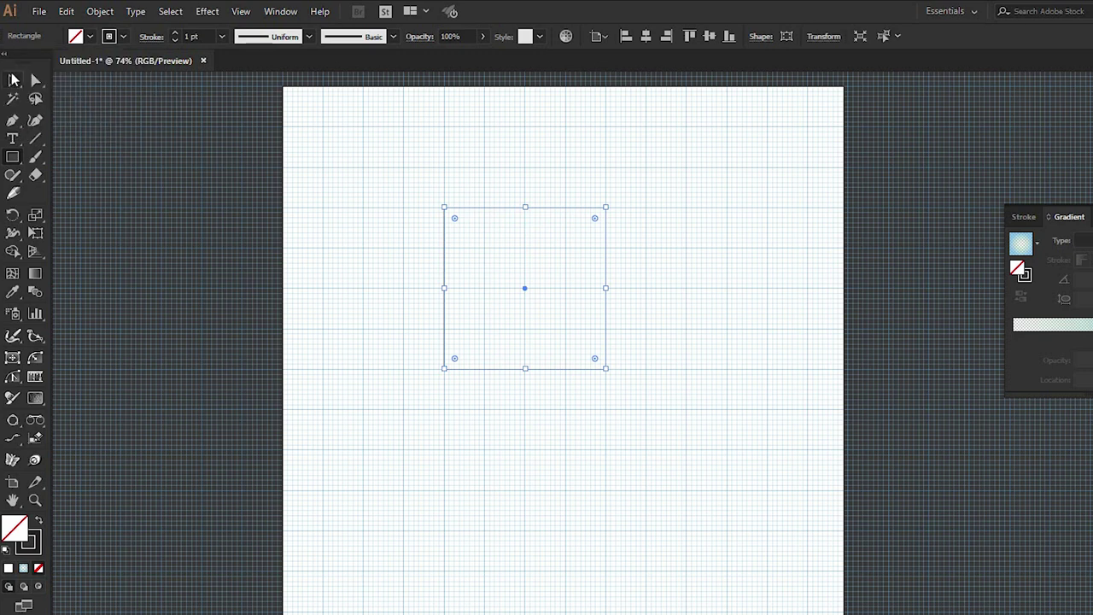
click(35, 81)
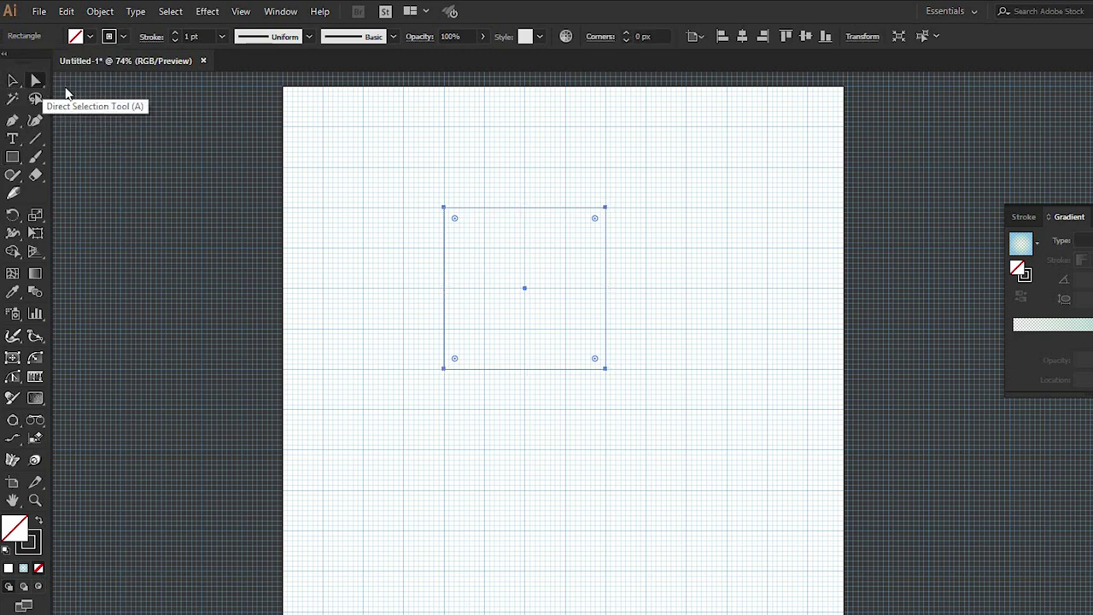
Round the square's top-left corner into a broad curve and delete its bottom-right anchor.
drag(404, 175, 485, 248)
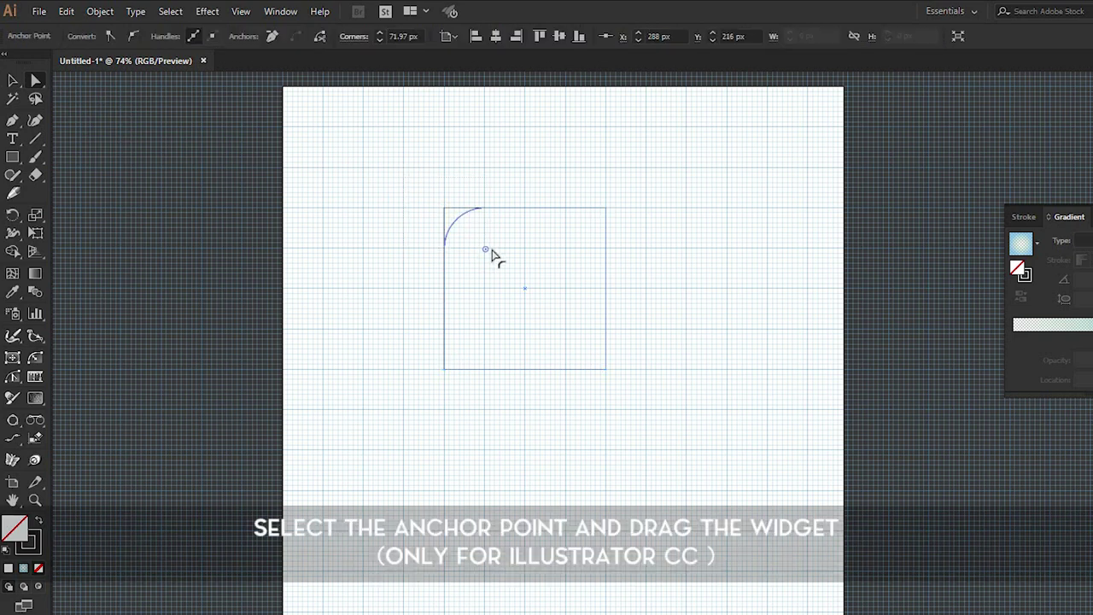
drag(455, 222, 578, 312)
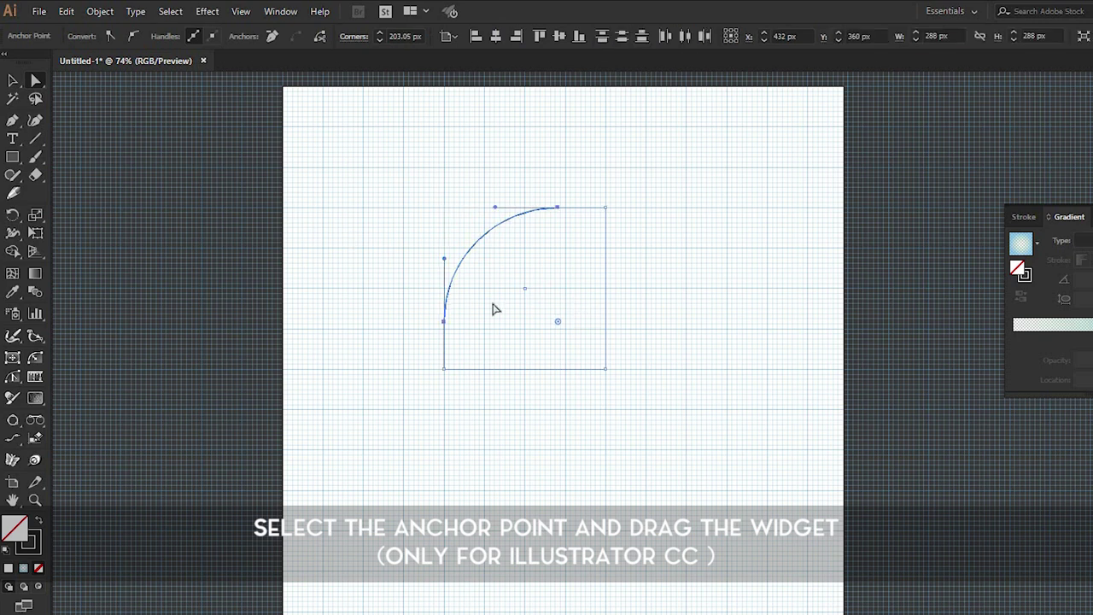
drag(652, 340, 588, 419)
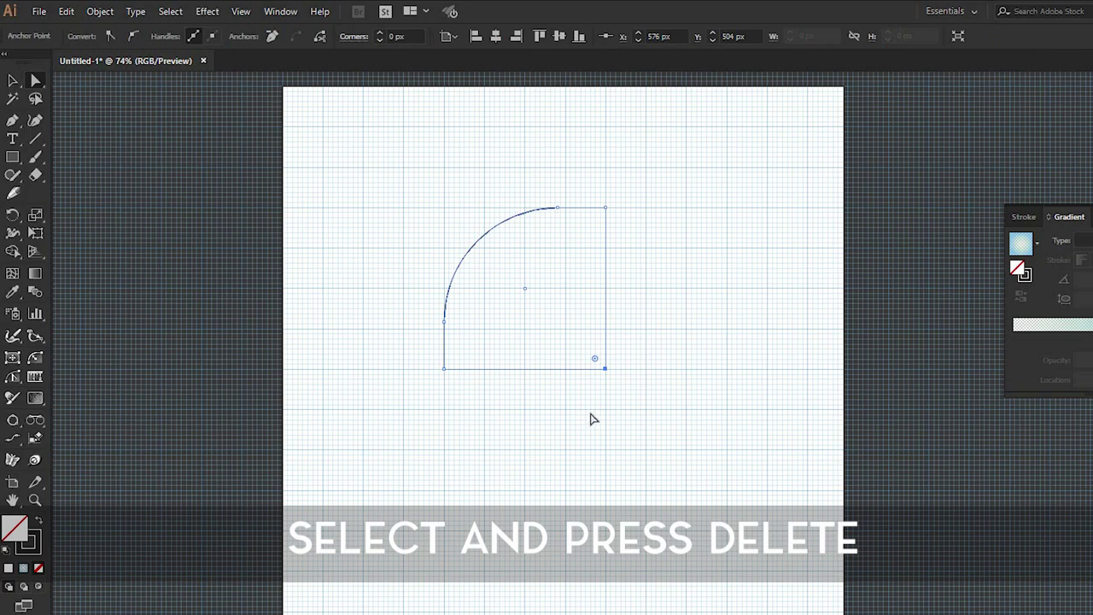
key(Delete)
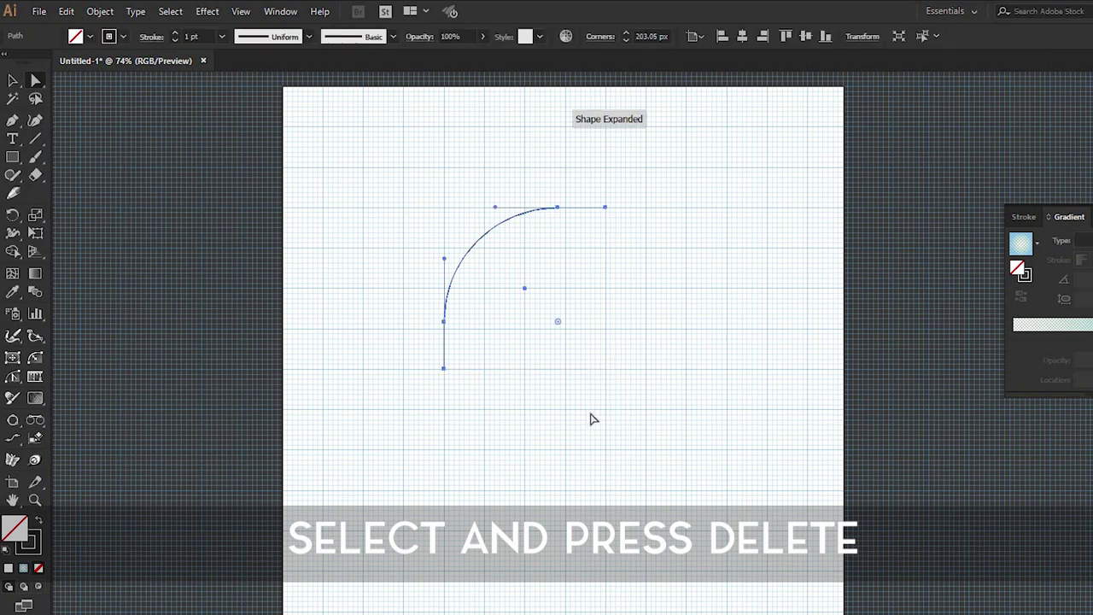
click(609, 419)
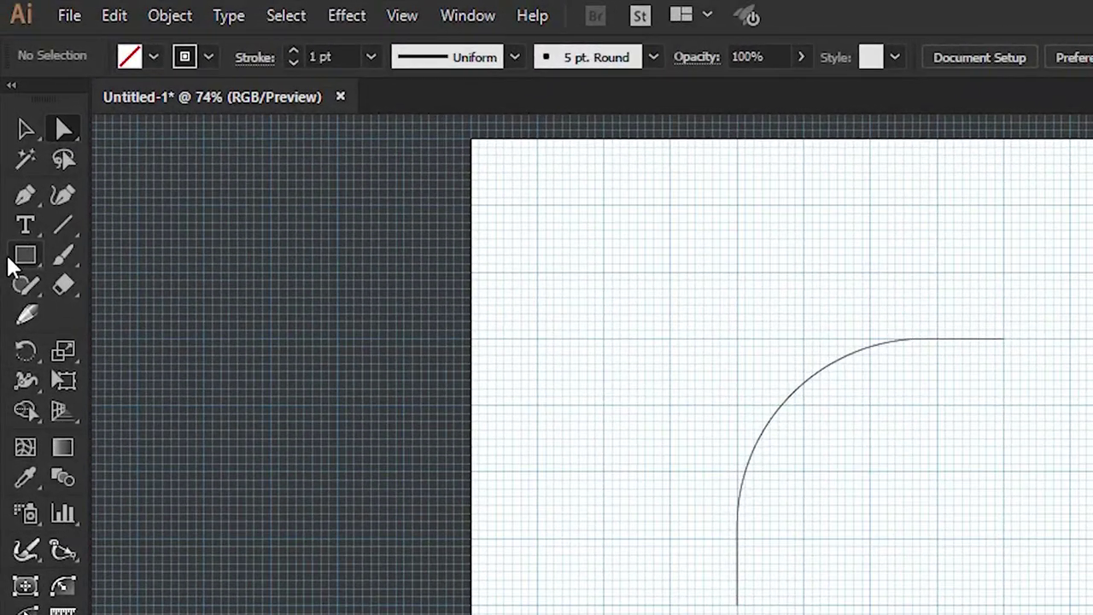
Draw a long thin bar below the curve, filled black with no stroke.
drag(11, 265, 68, 254)
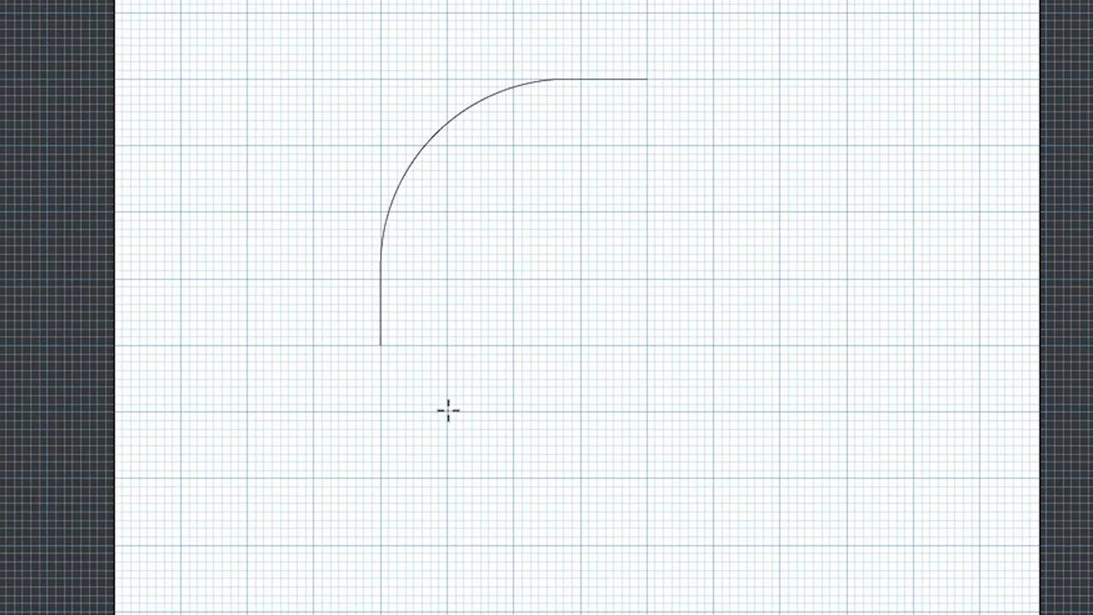
drag(446, 411, 464, 420)
drag(537, 427, 651, 422)
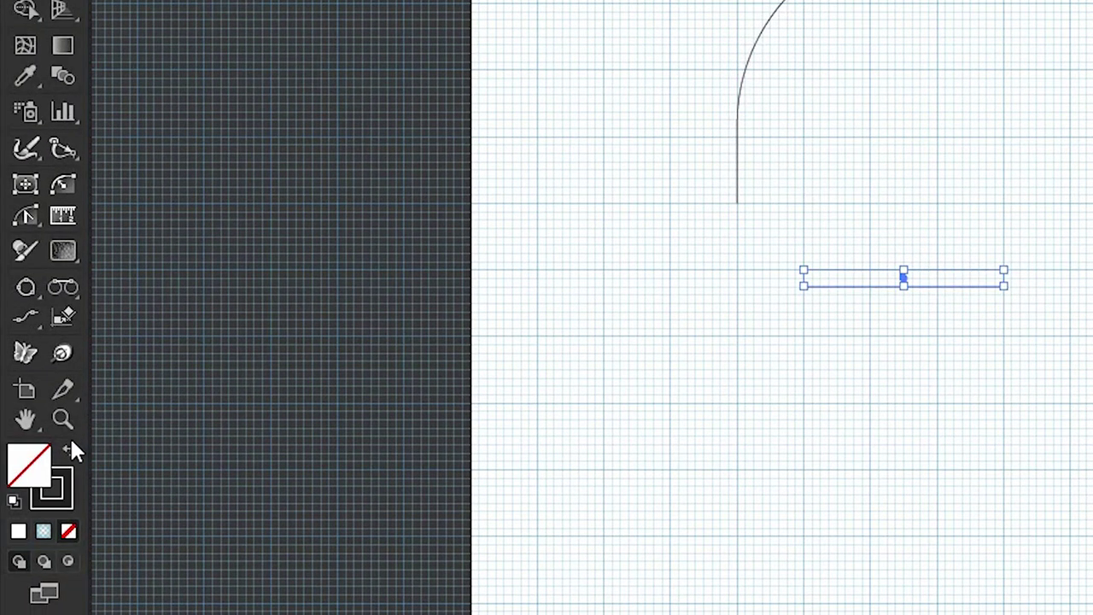
click(68, 457)
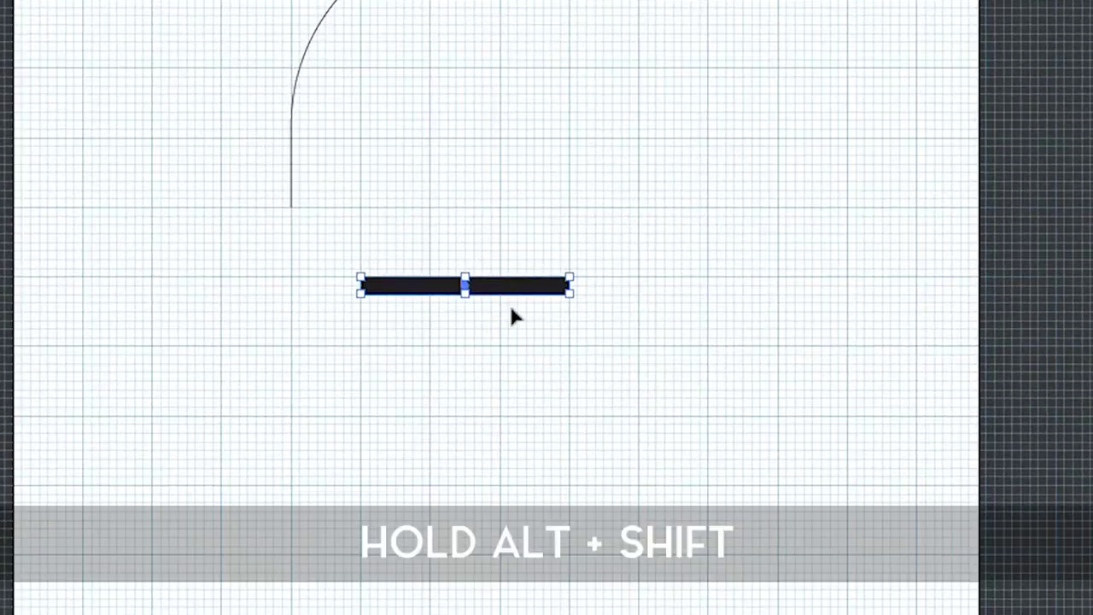
Duplicate the bar into three evenly stacked bars and widen all three to the right.
drag(512, 303, 521, 339)
key(ctrl+d)
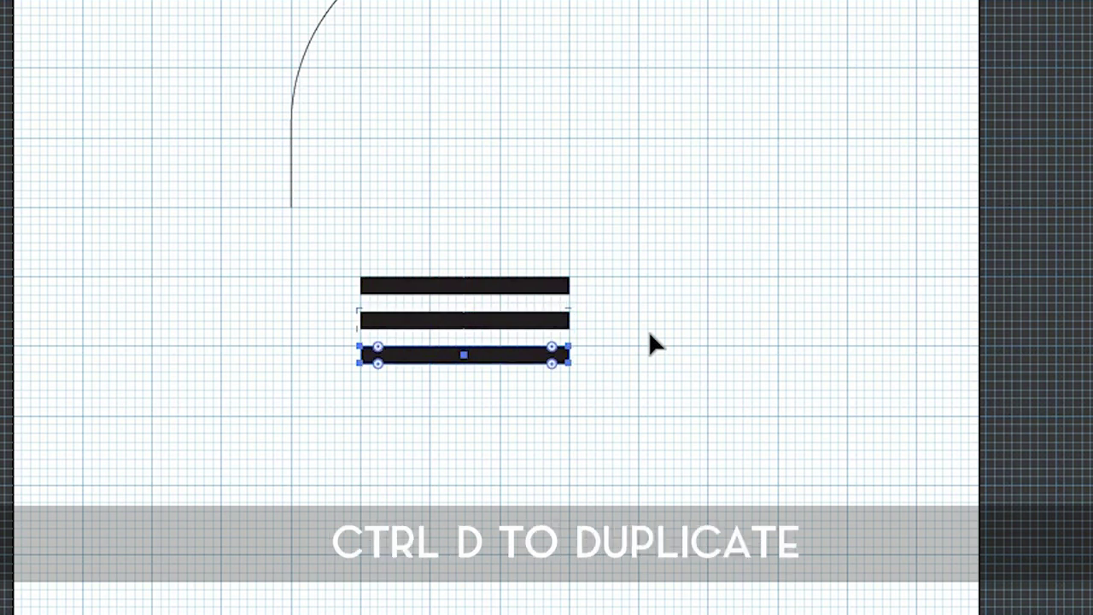
drag(489, 185, 575, 433)
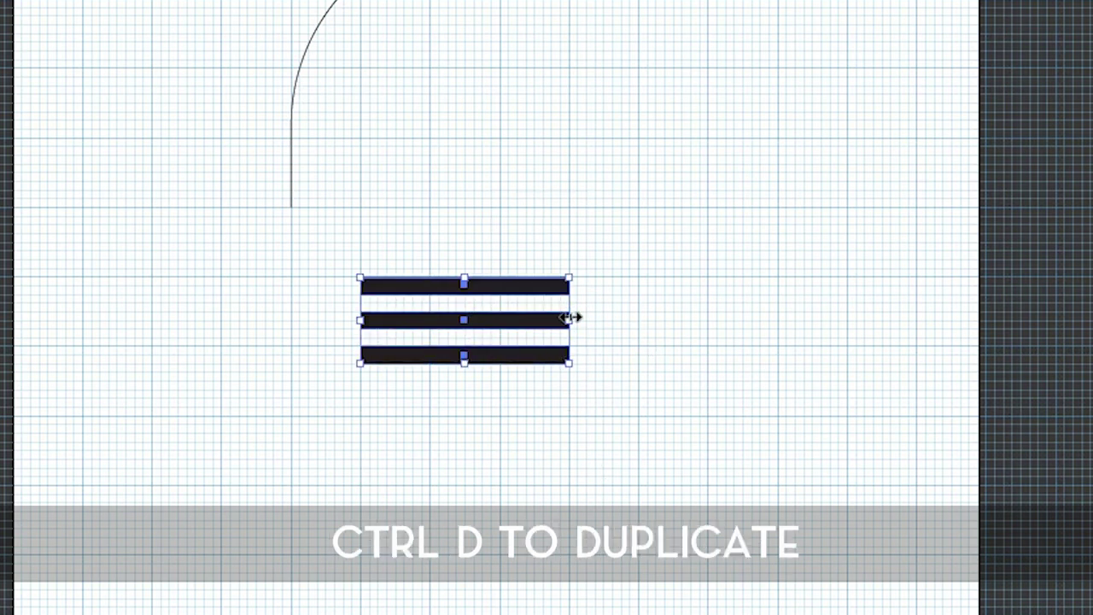
drag(577, 316, 714, 318)
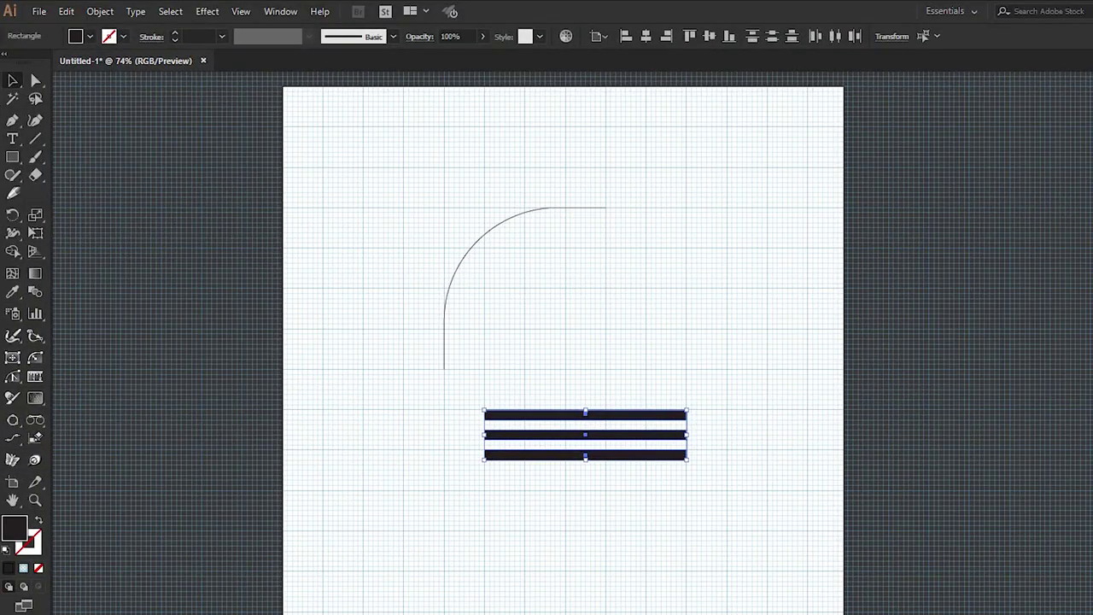
Open the Brushes panel from the Window menu and float it beside the artboard.
click(281, 11)
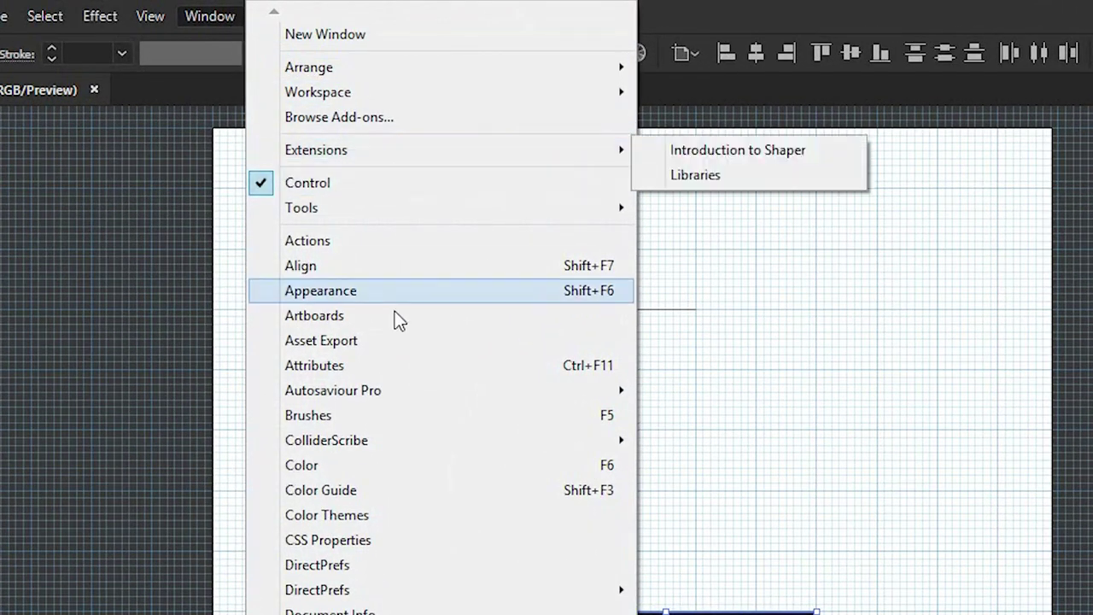
click(381, 418)
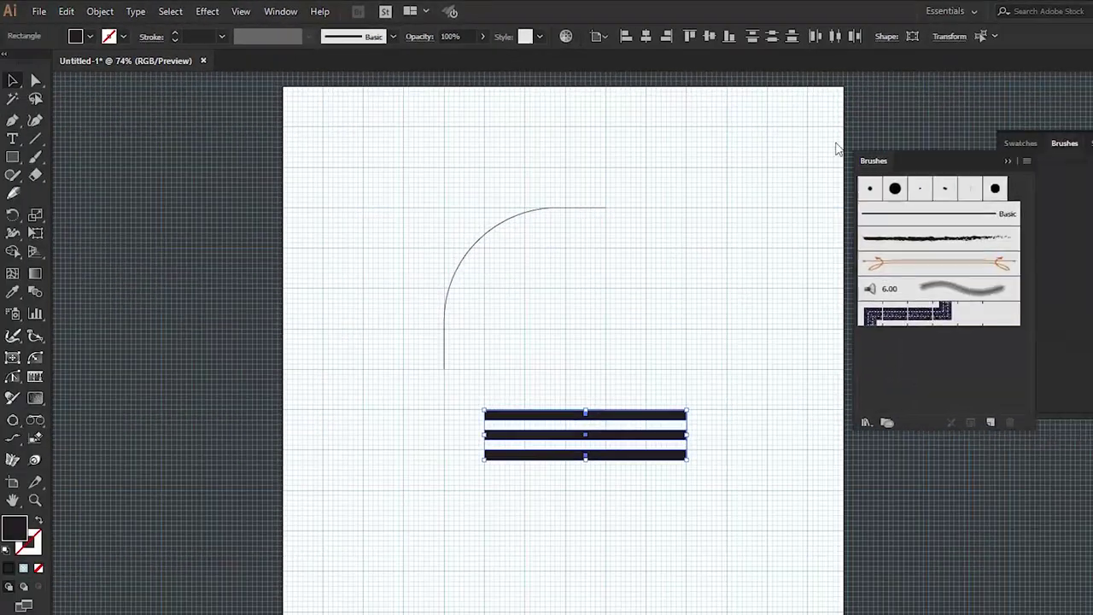
drag(1066, 145, 773, 142)
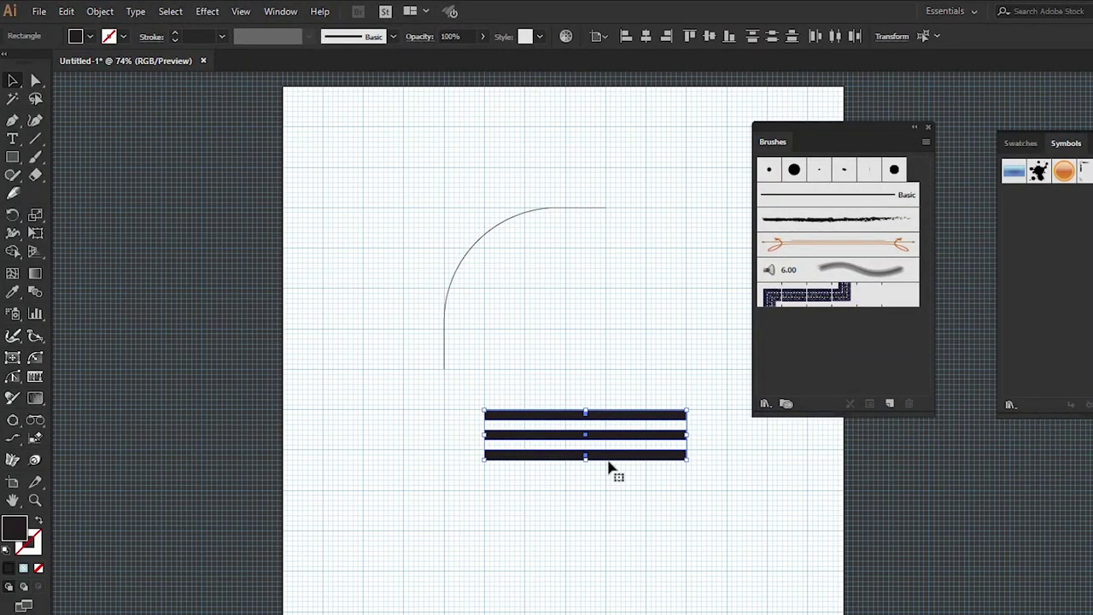
Save the three bars as a new Art Brush, then delete the bars from the artboard.
drag(608, 462, 820, 361)
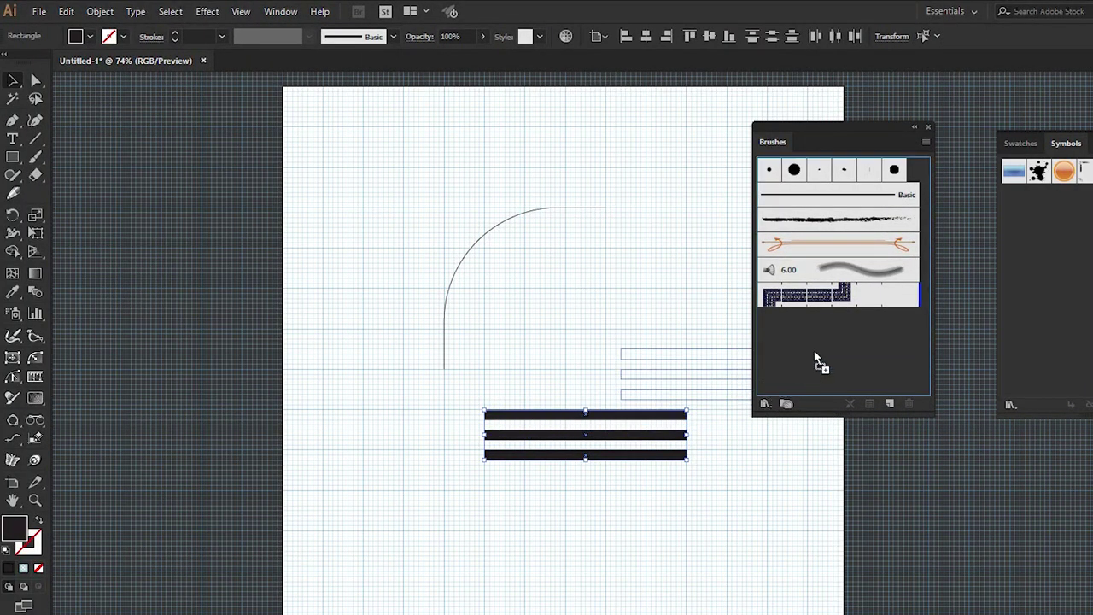
click(566, 373)
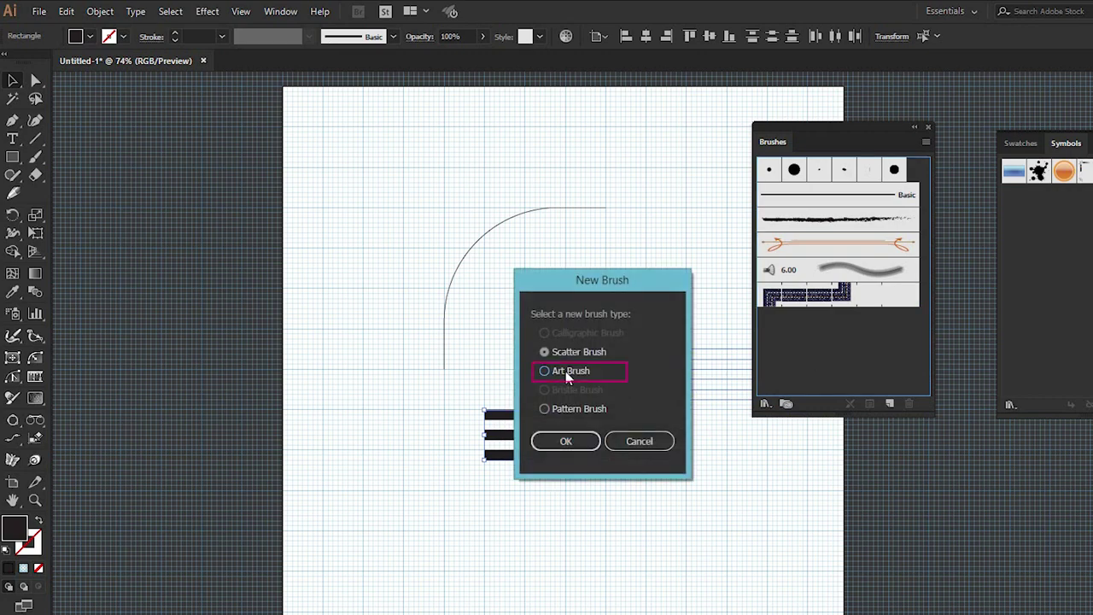
click(568, 438)
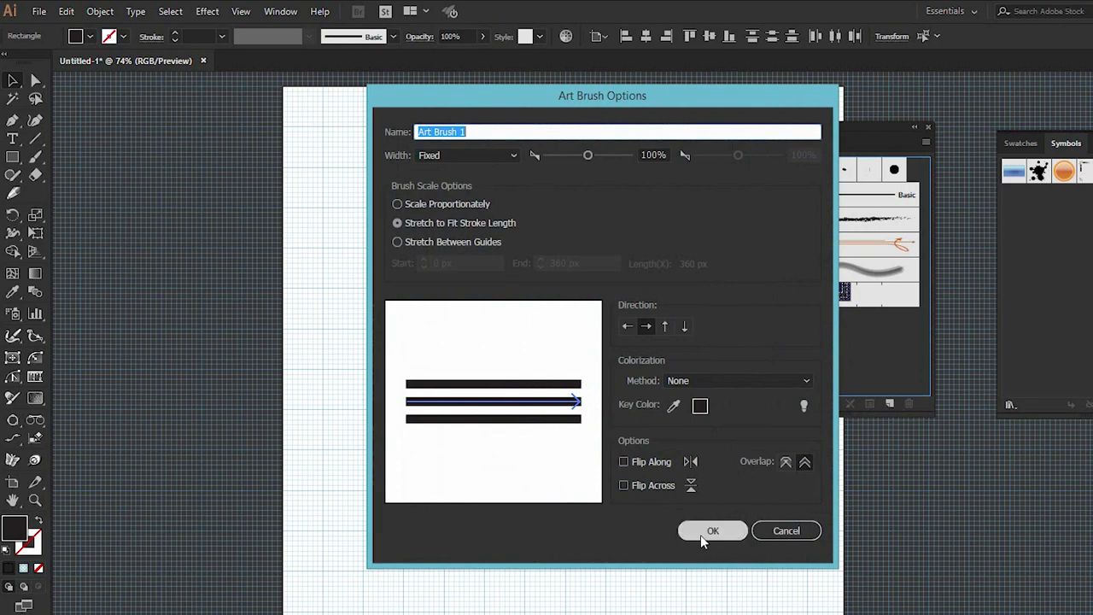
click(702, 532)
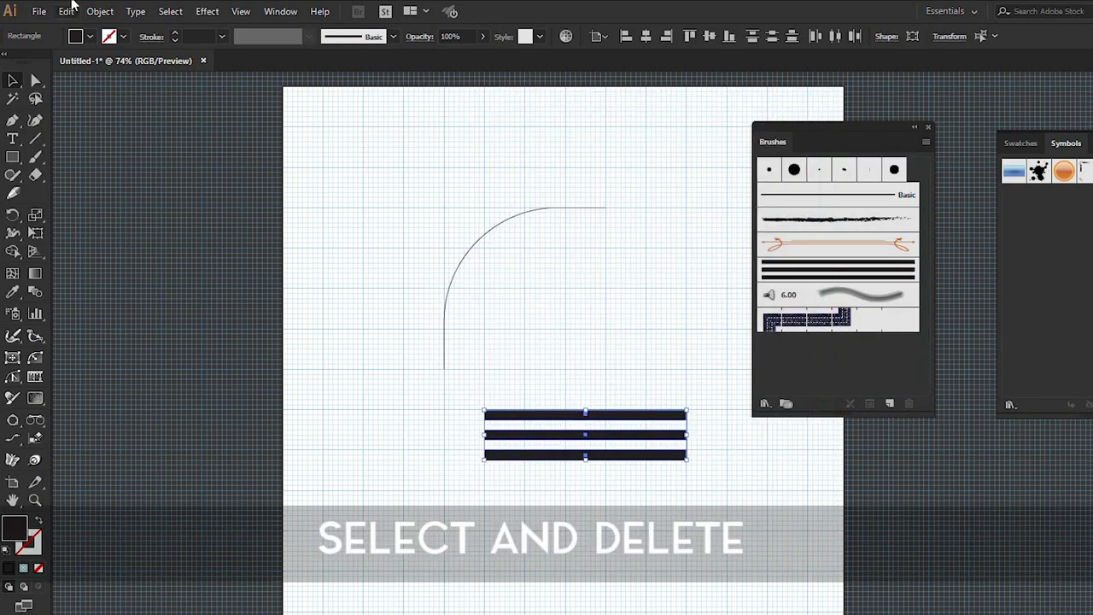
key(Delete)
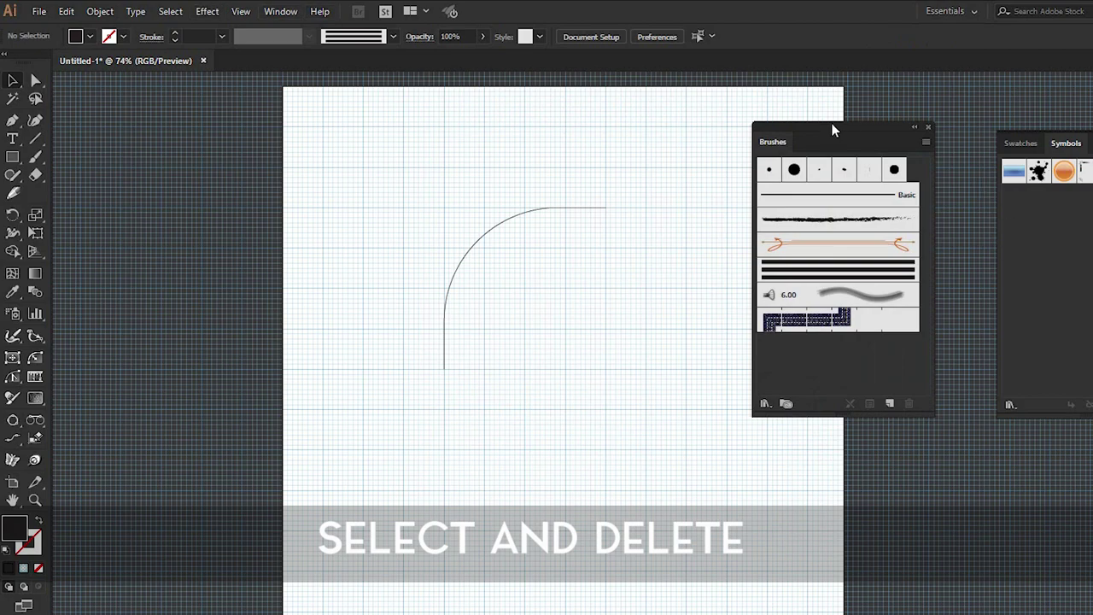
Apply Art Brush 1 to the quarter-circle curve, rotate it 45° into an arch, and expand its appearance.
drag(831, 123, 1071, 143)
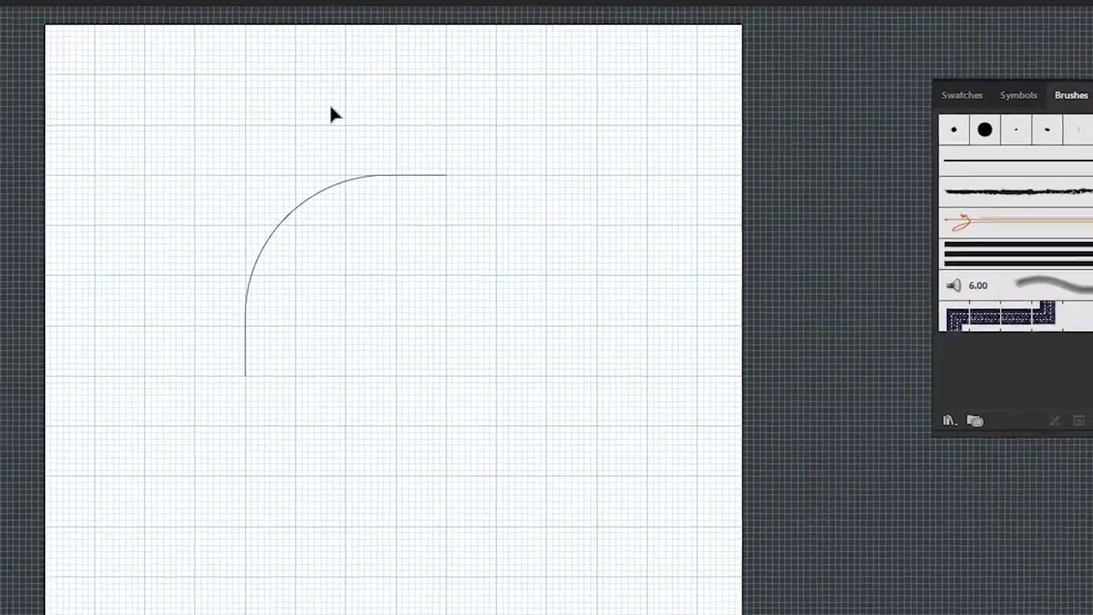
drag(457, 146, 684, 310)
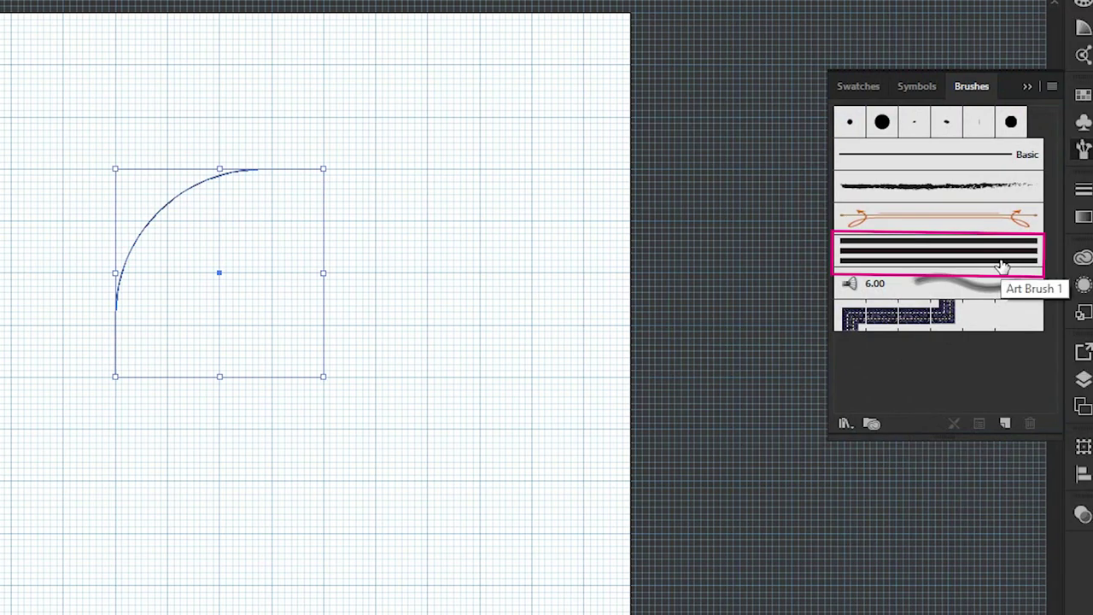
click(1002, 266)
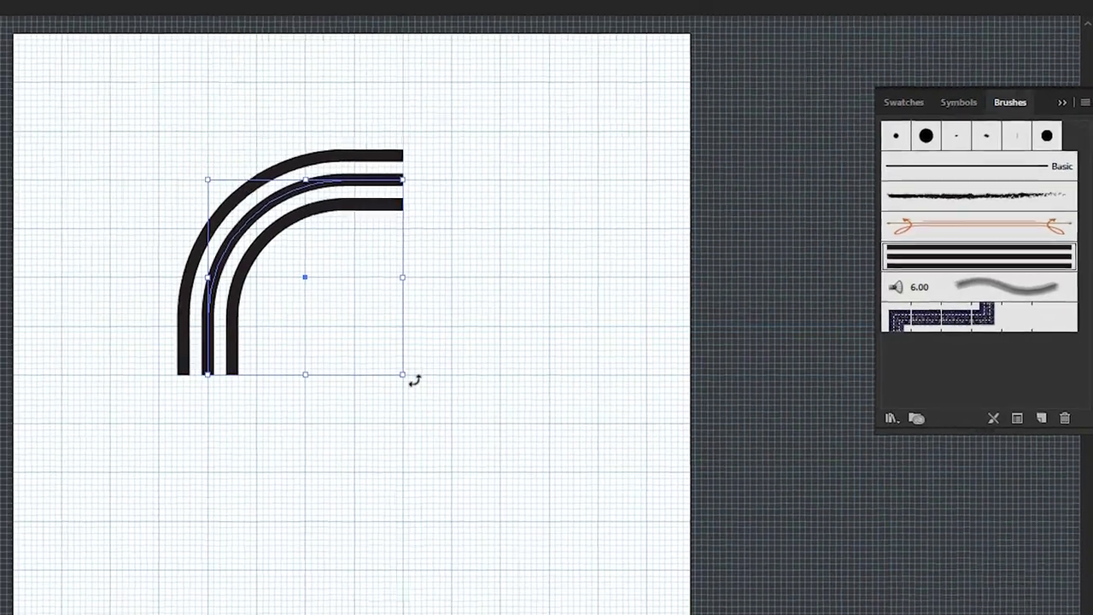
mouse_move(606, 378)
mouse_down()
mouse_move(436, 389)
mouse_move(516, 422)
mouse_up()
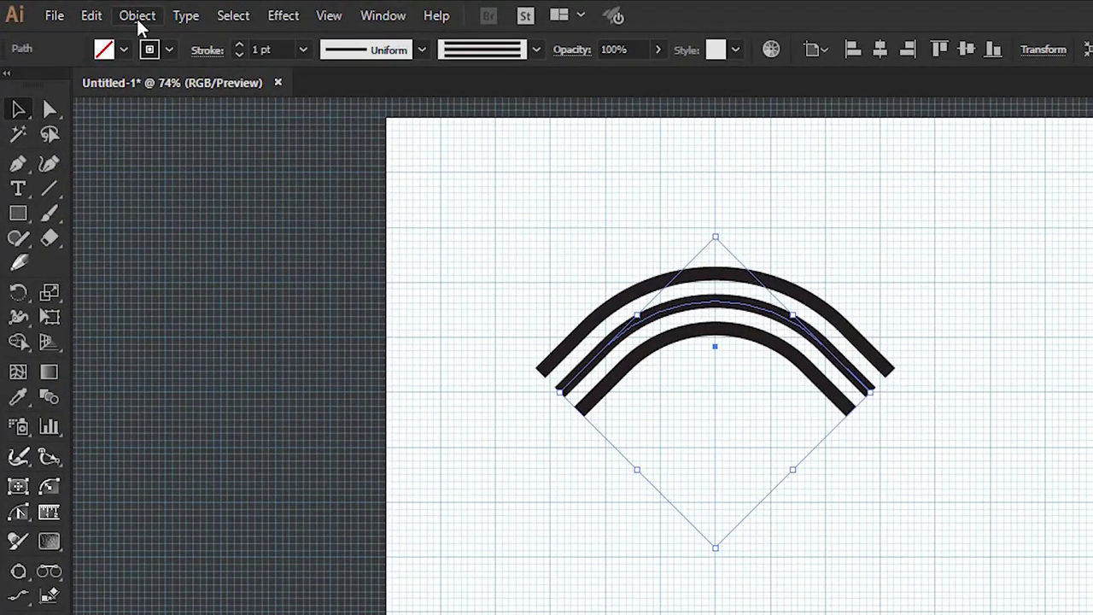
click(138, 17)
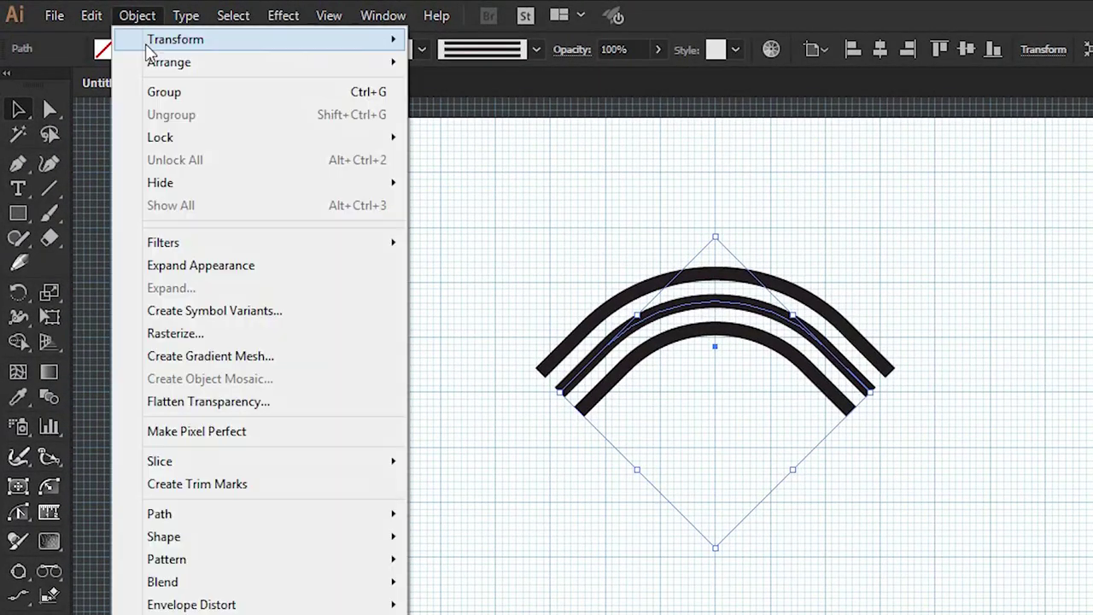
click(211, 267)
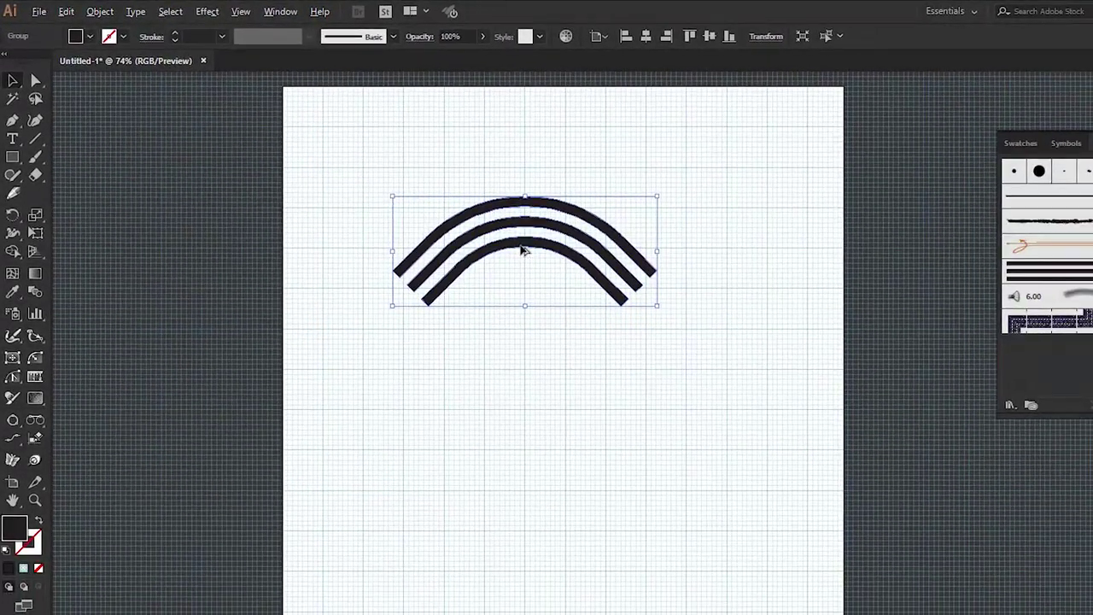
Copy the striped arch below, rotate it 180°, and overlap it with the original to form an eye.
mouse_move(525, 249)
mouse_down()
mouse_move(520, 370)
mouse_move(520, 334)
mouse_up()
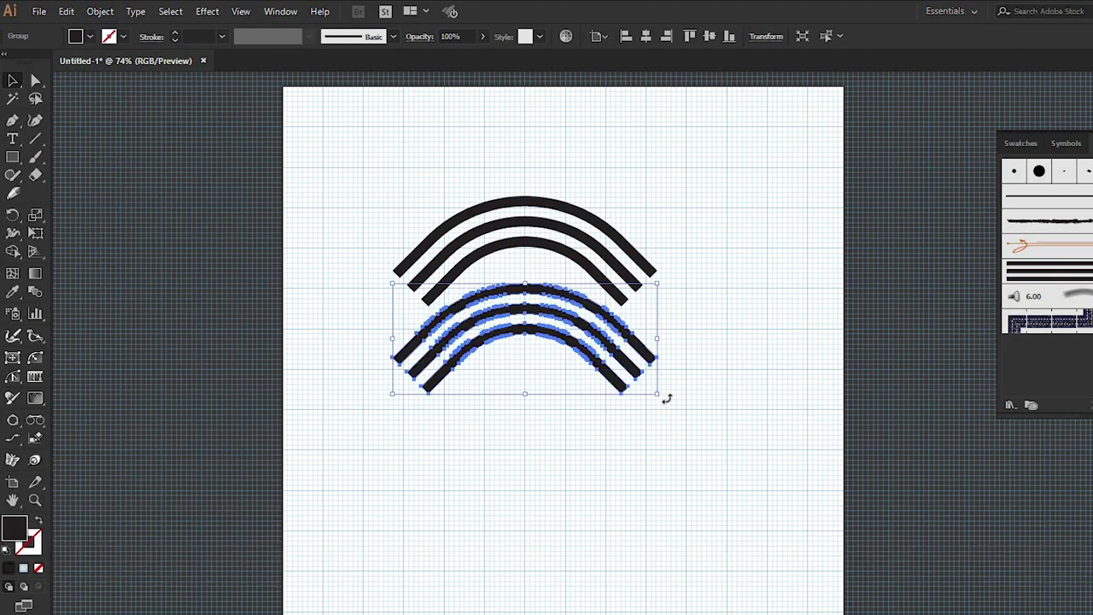
drag(667, 399, 405, 251)
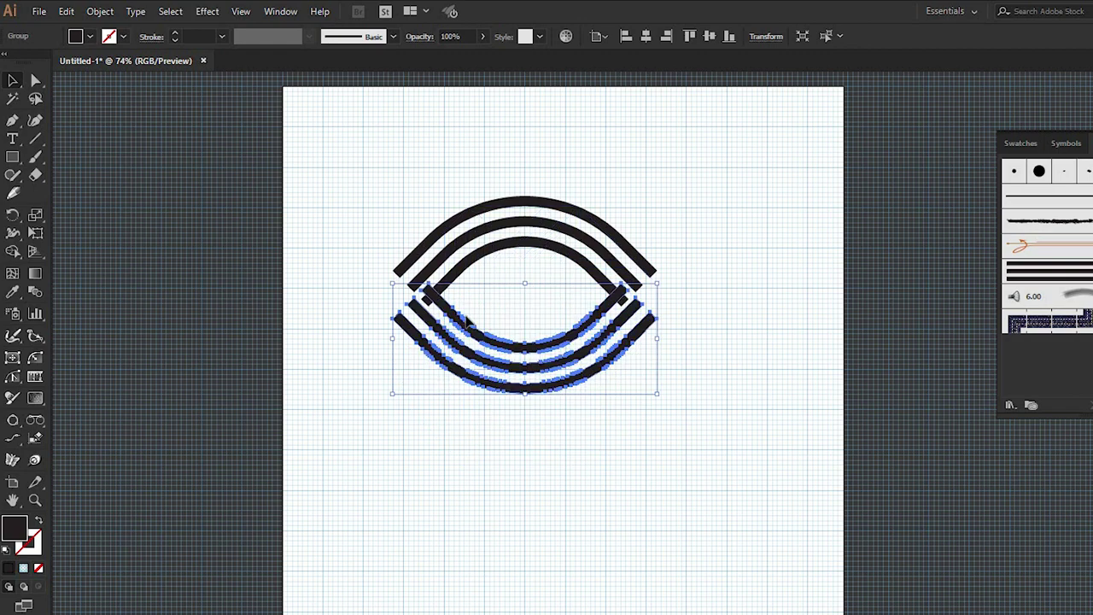
drag(512, 390, 498, 344)
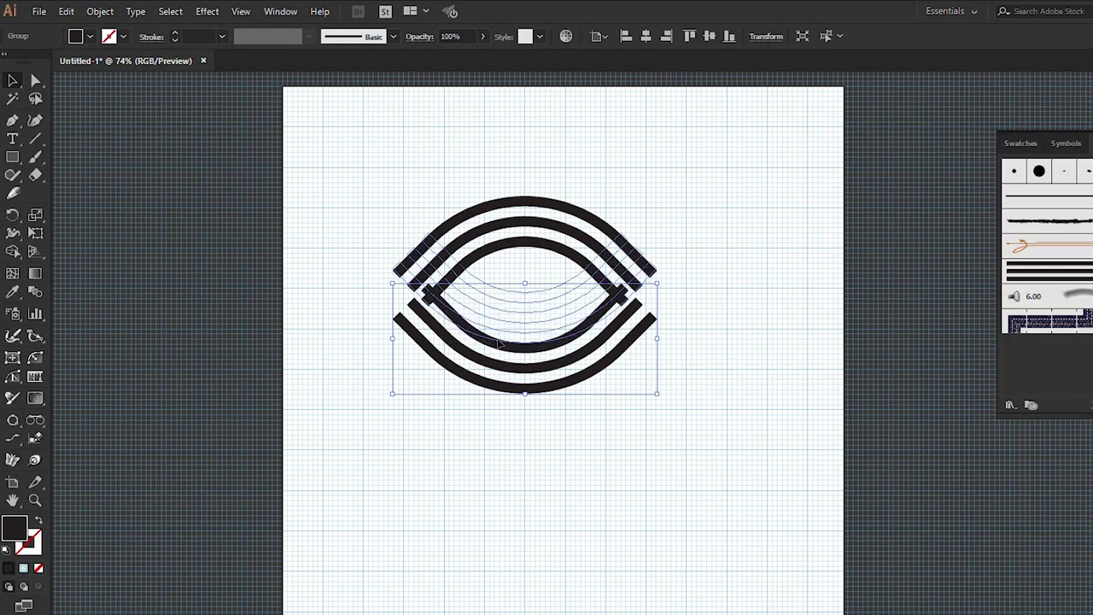
drag(502, 346, 500, 344)
click(451, 413)
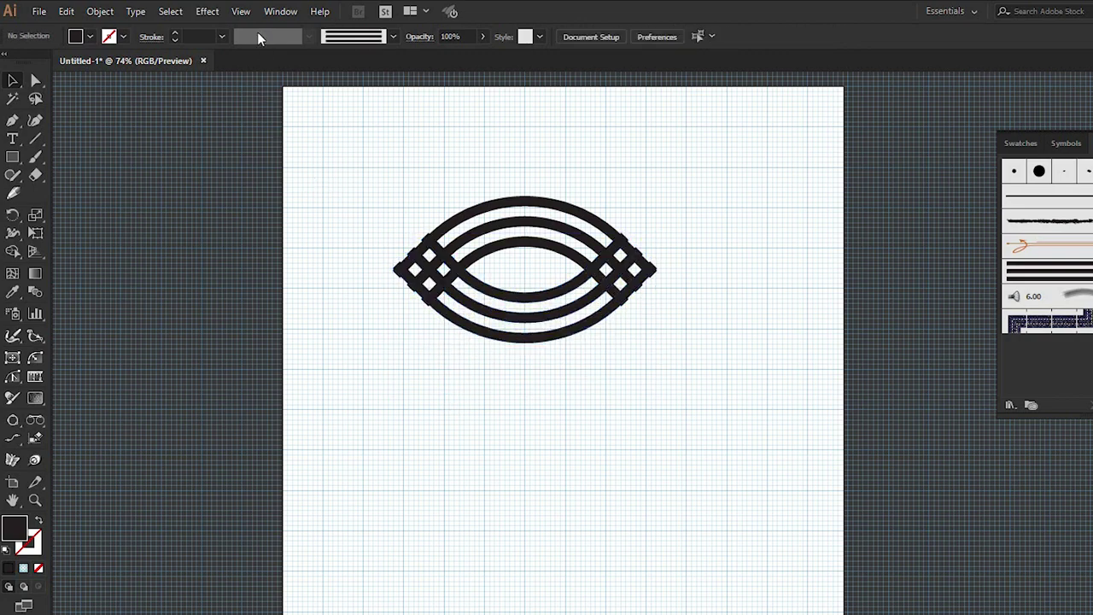
Switch to Outline view and zoom in on the stripes' left crossing.
click(242, 12)
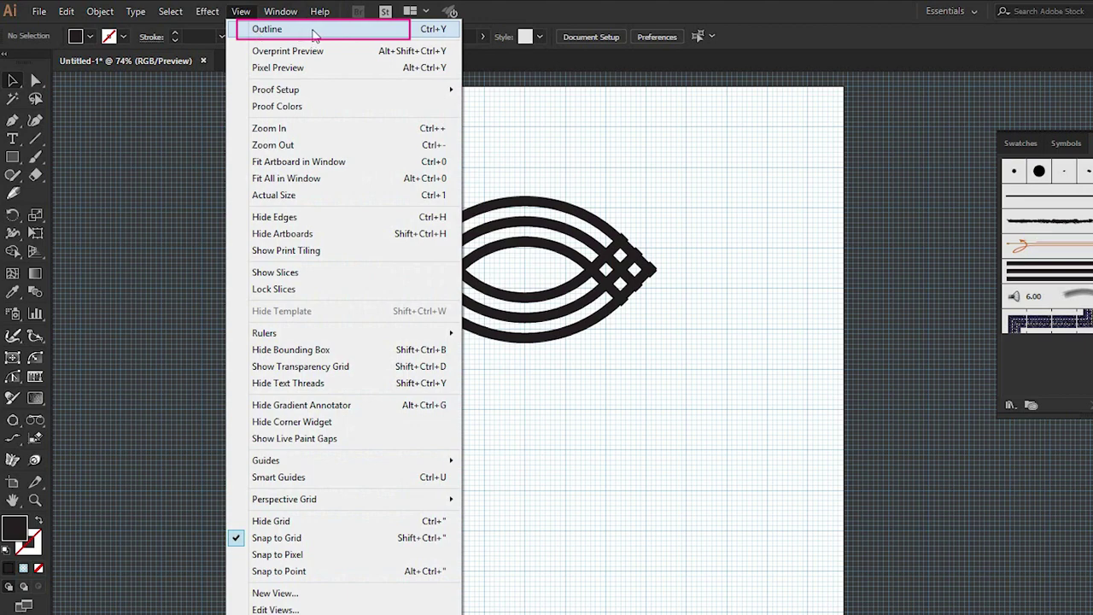
click(267, 29)
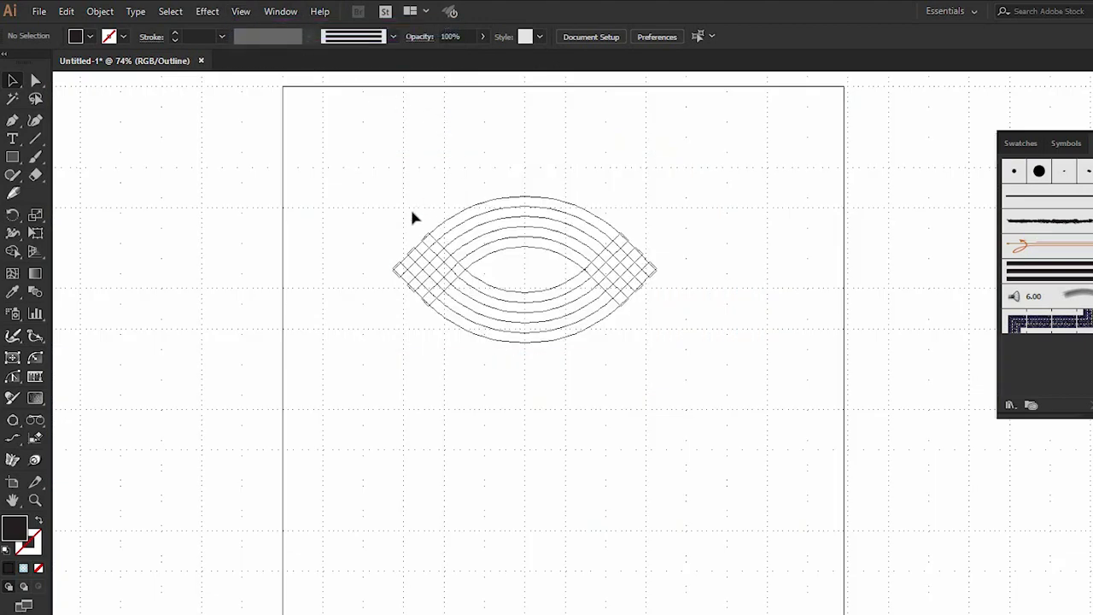
key(z)
drag(364, 217, 483, 310)
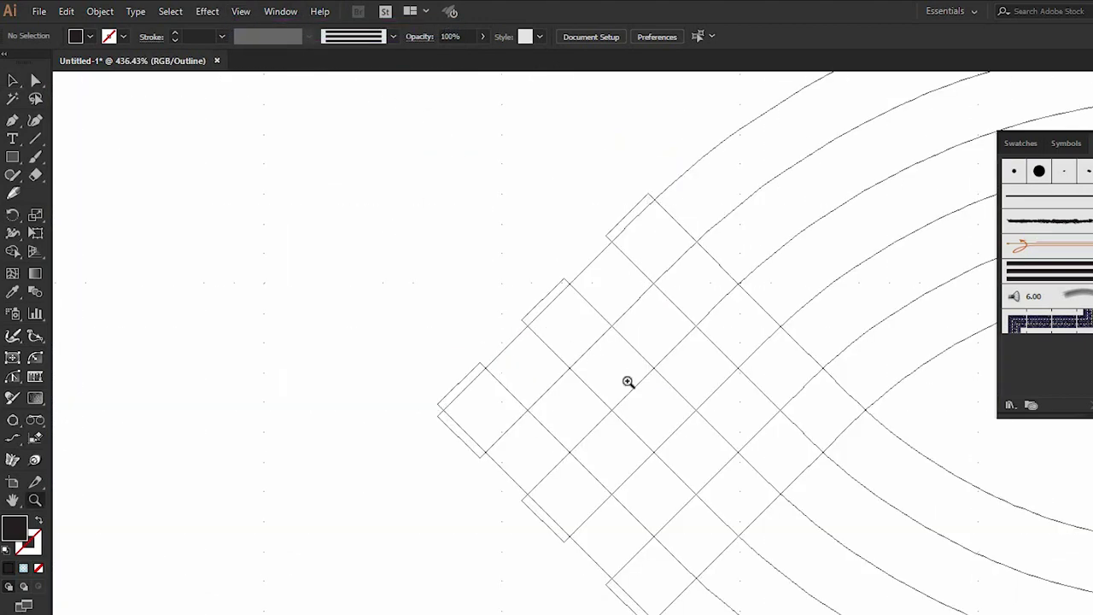
Turn off Snap to Grid and nudge the crossing stripe group slightly up-left.
click(241, 12)
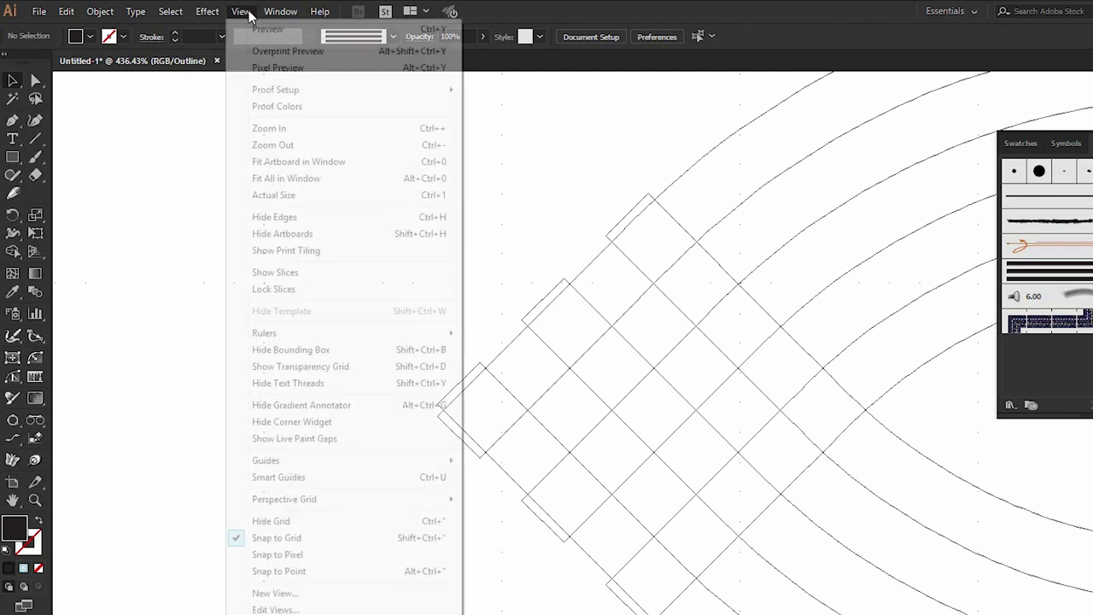
click(285, 540)
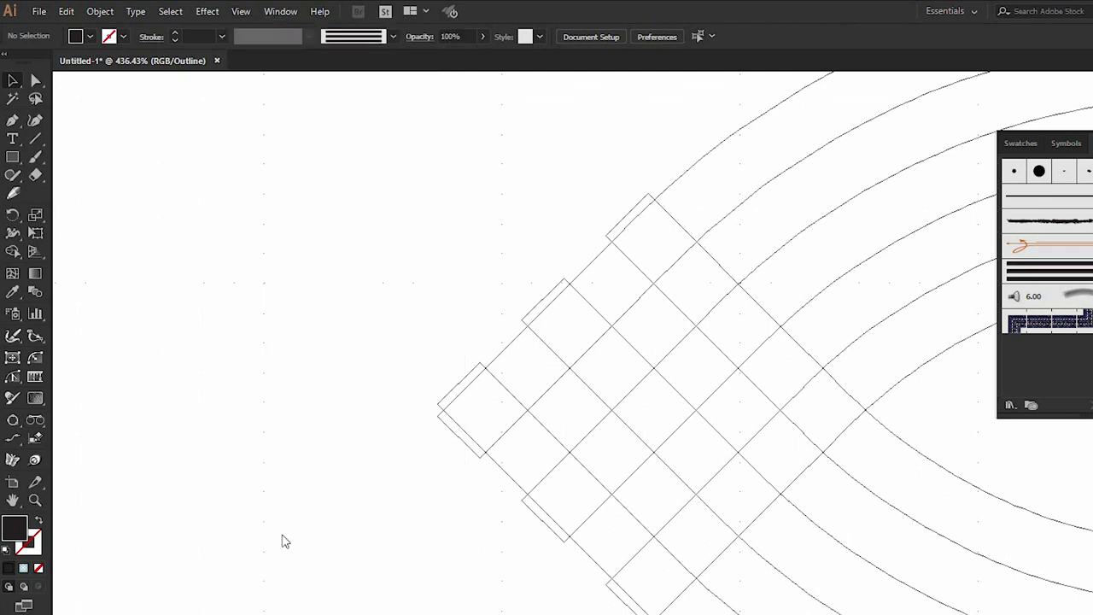
click(696, 244)
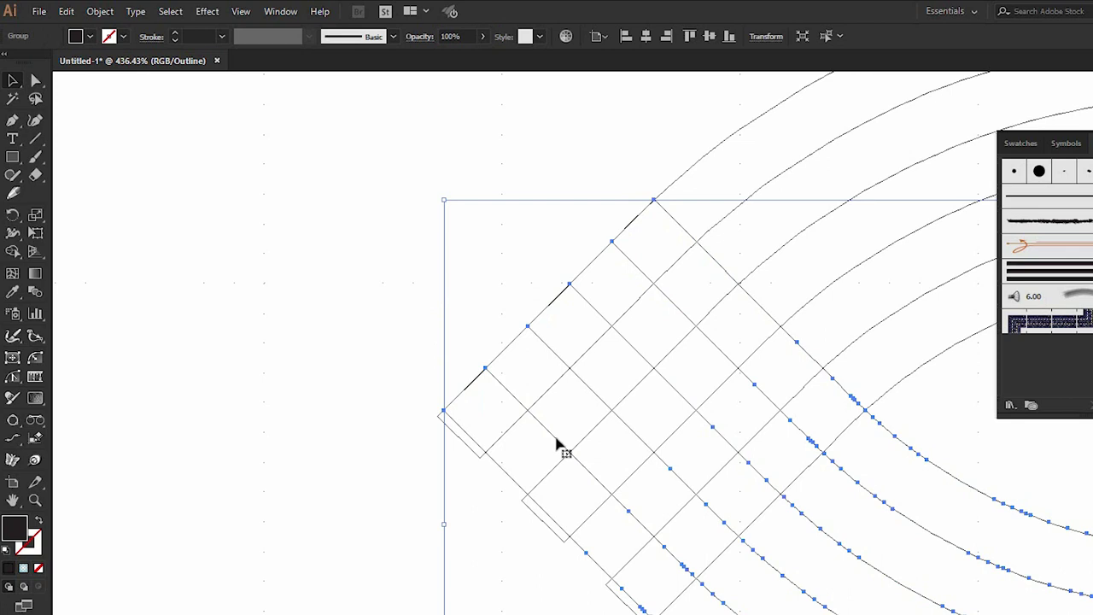
drag(556, 444, 551, 448)
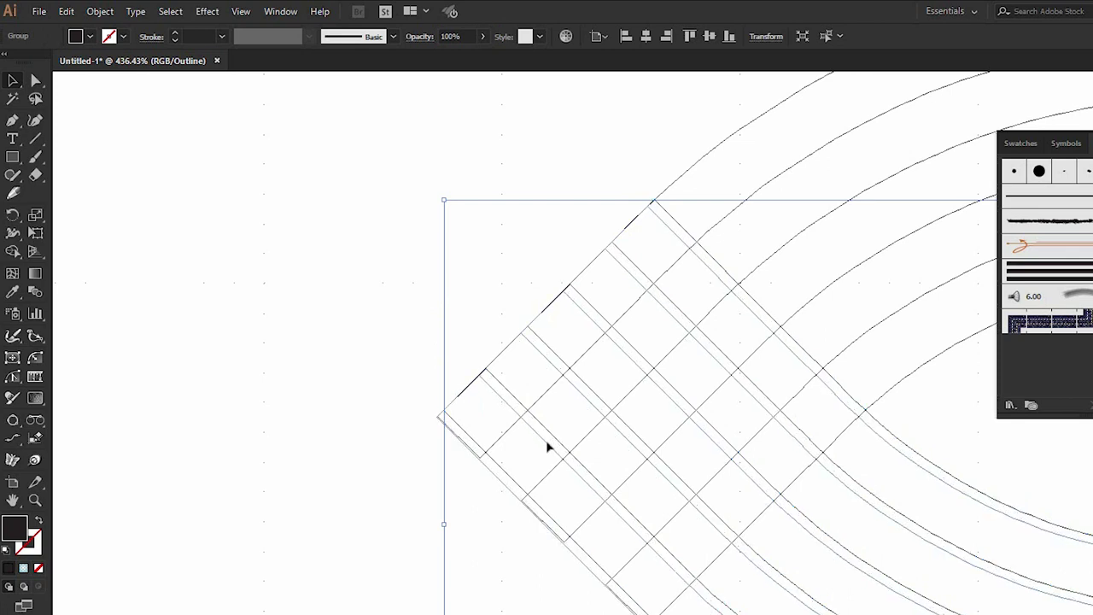
drag(551, 449, 547, 445)
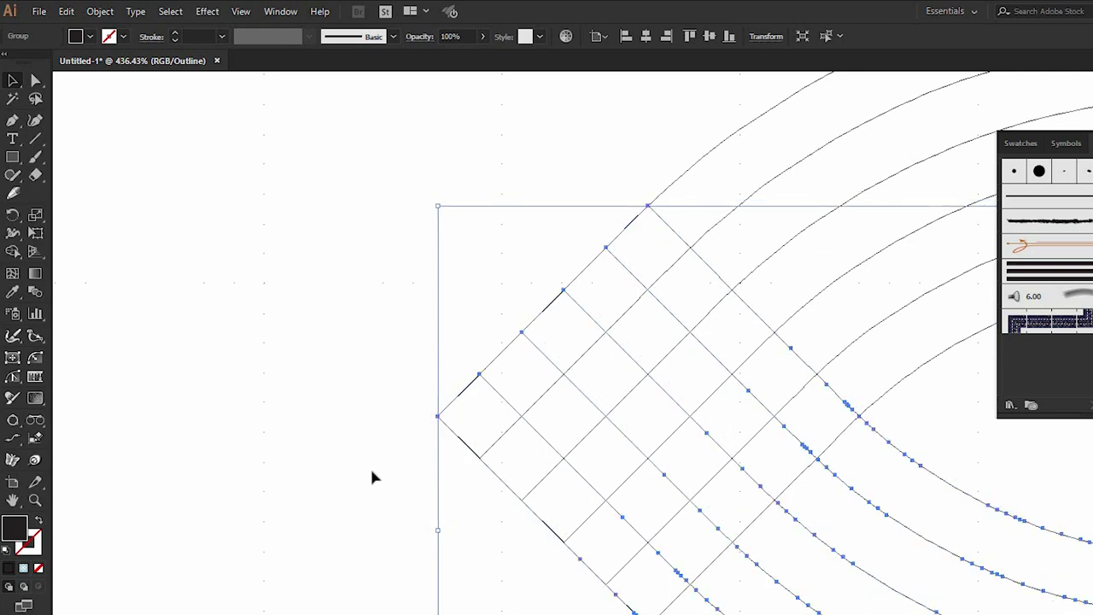
click(370, 465)
Return to Preview mode and zoom out to 150% to see the whole eye.
click(240, 11)
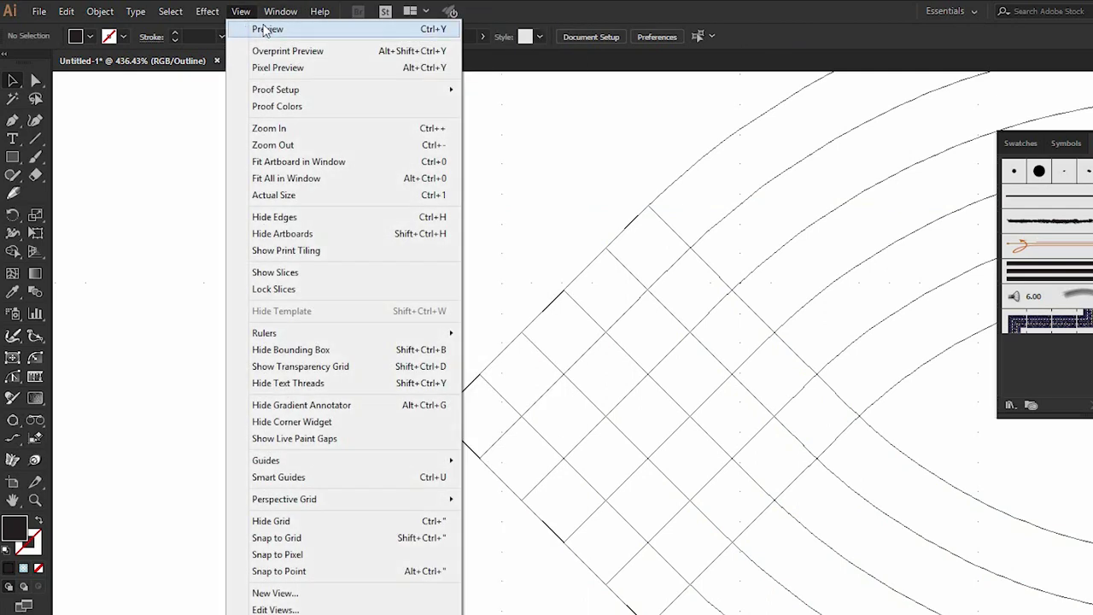
click(268, 29)
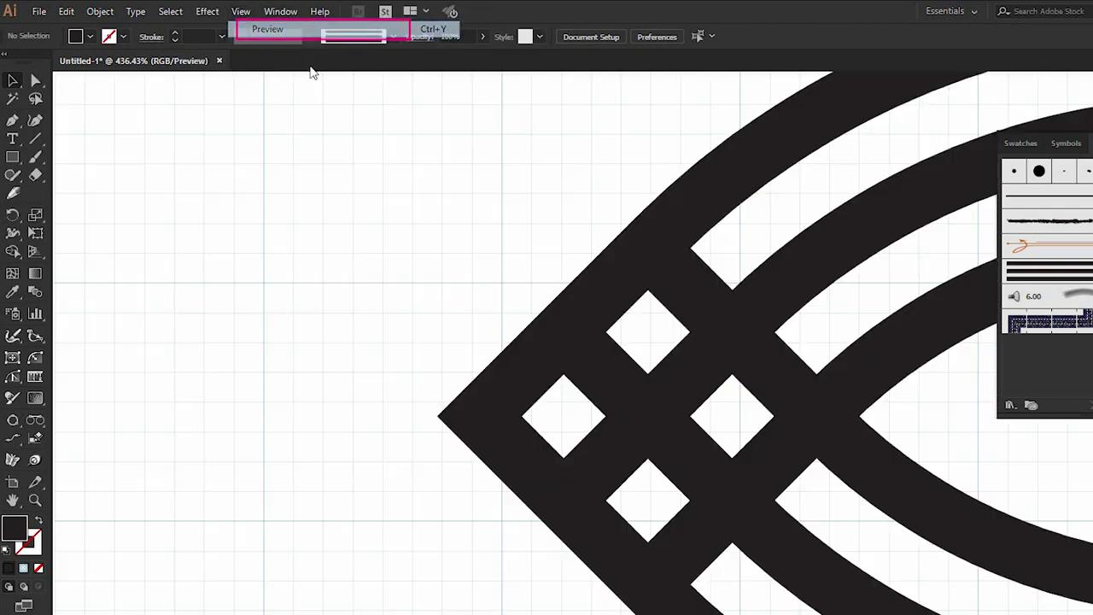
key(ctrl+minus)
key(ctrl+minus)
key(ctrl+minus)
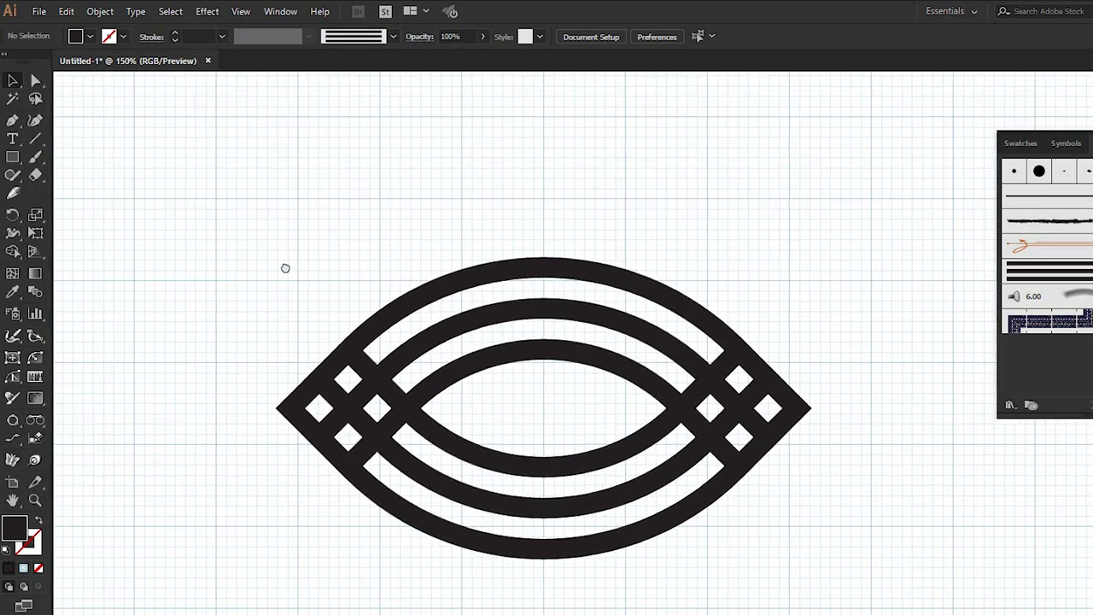
Select all stripe pieces and use the Shape Builder to erase the crossing tiles at the left end.
drag(188, 203, 822, 536)
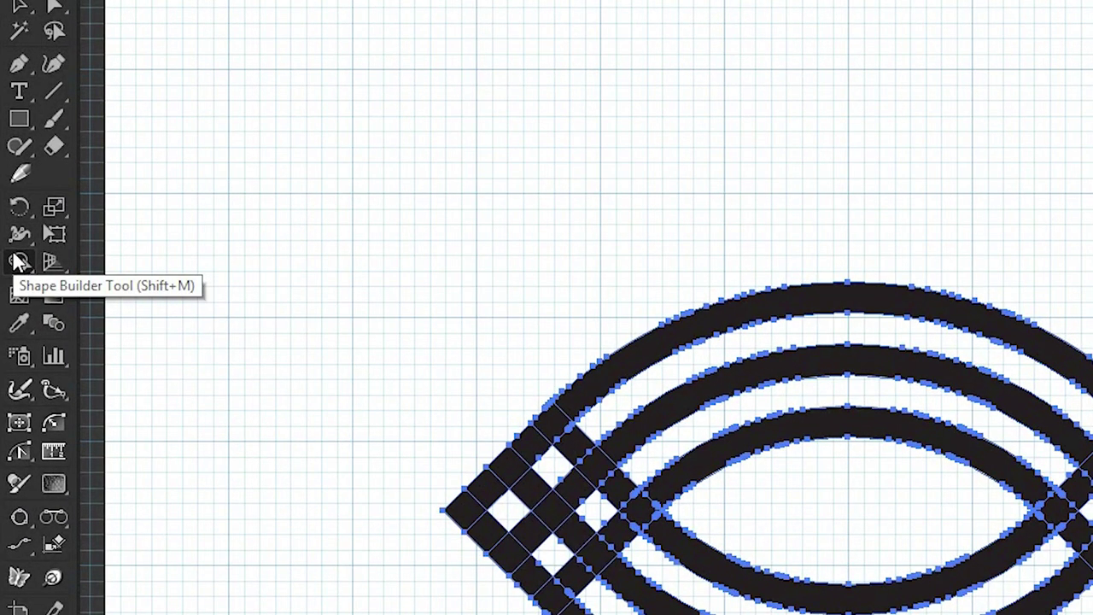
click(19, 262)
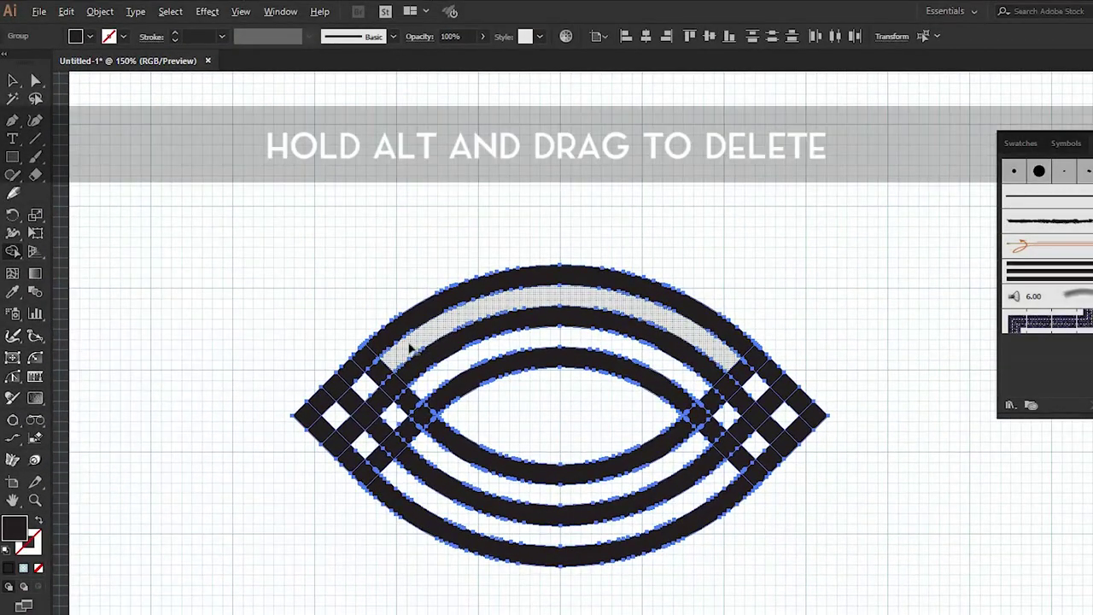
drag(401, 352, 340, 416)
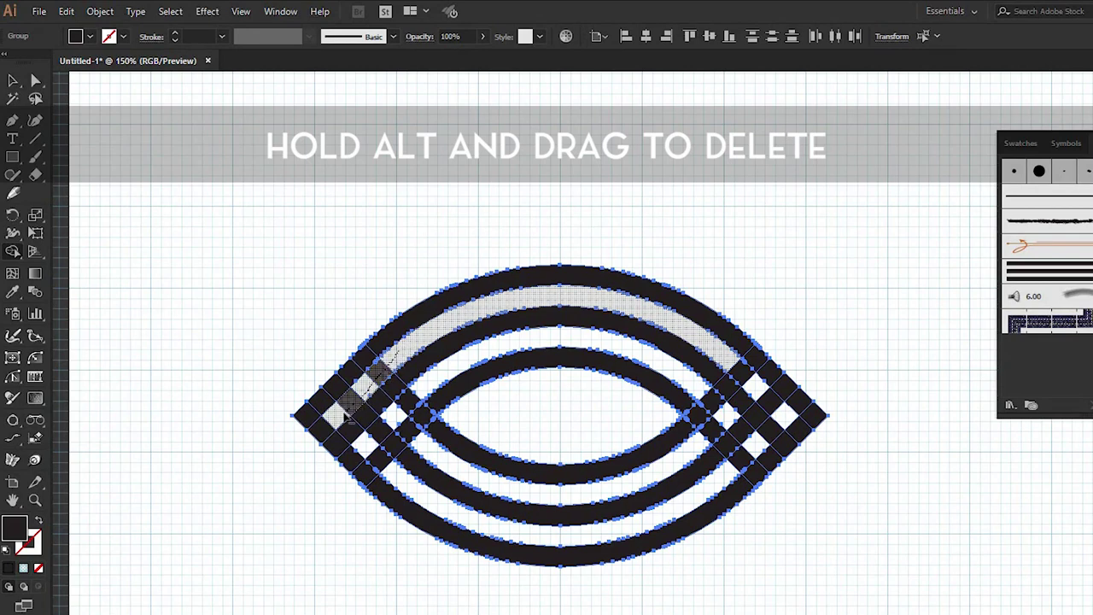
drag(419, 385, 376, 449)
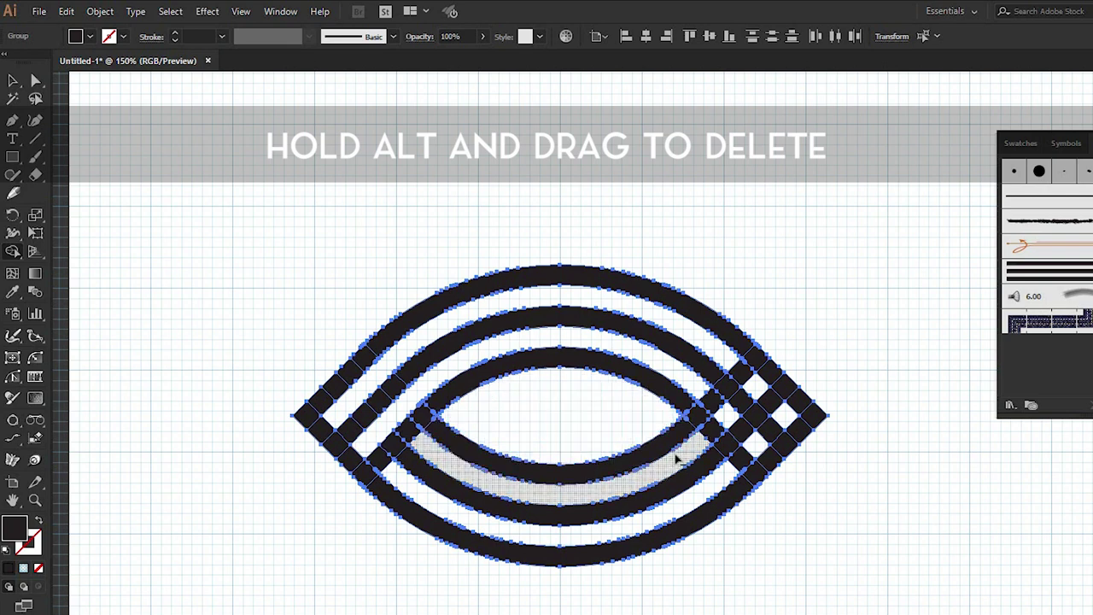
Erase the remaining crossing tiles at the right corner, deselect, and zoom out to 100%.
drag(679, 458, 755, 399)
mouse_move(740, 458)
mouse_down()
mouse_move(773, 433)
mouse_move(714, 435)
mouse_up()
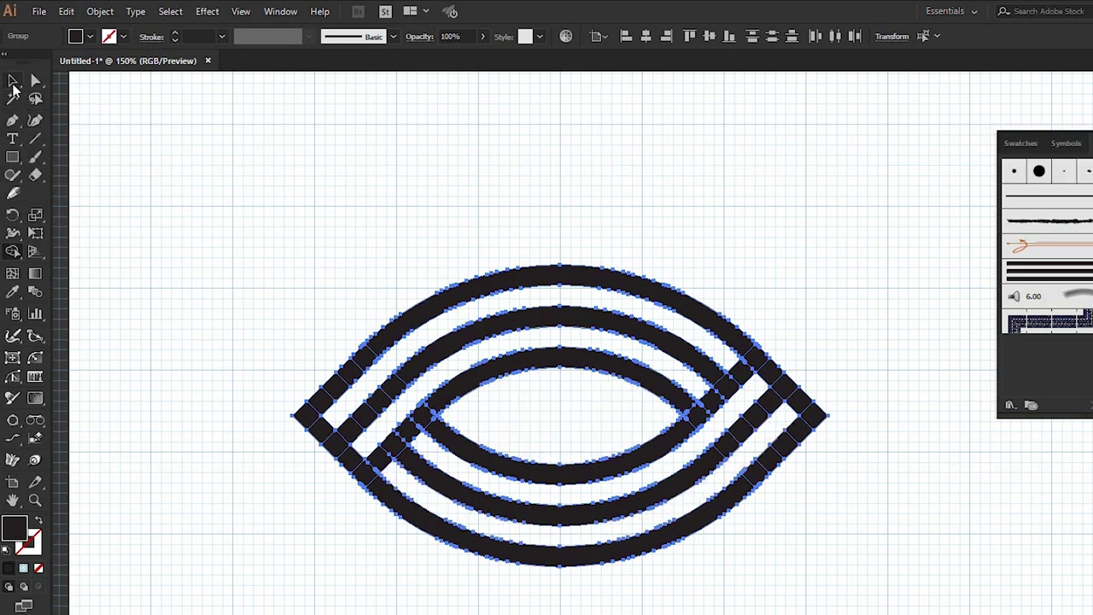
click(12, 82)
click(428, 205)
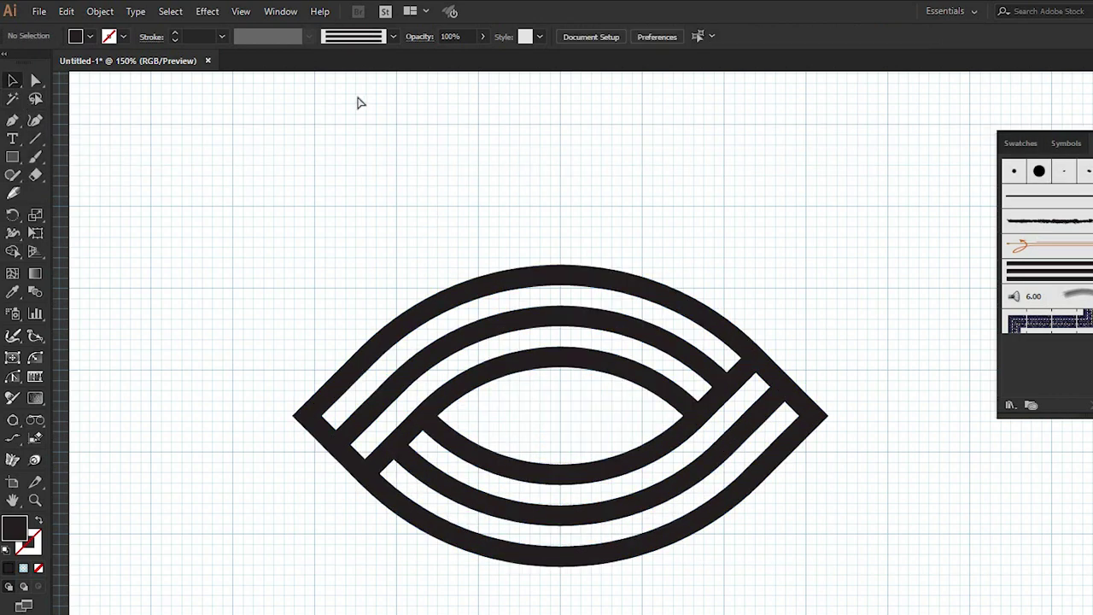
key(ctrl+minus)
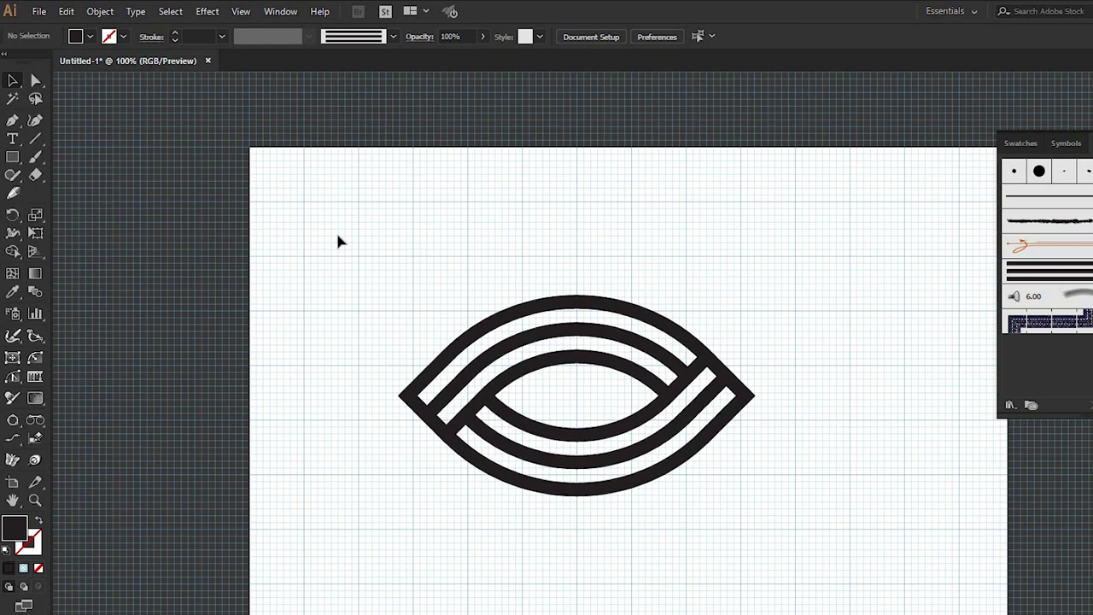
Select the whole eye and unite all stripe pieces with a floating Pathfinder panel.
drag(338, 241, 790, 510)
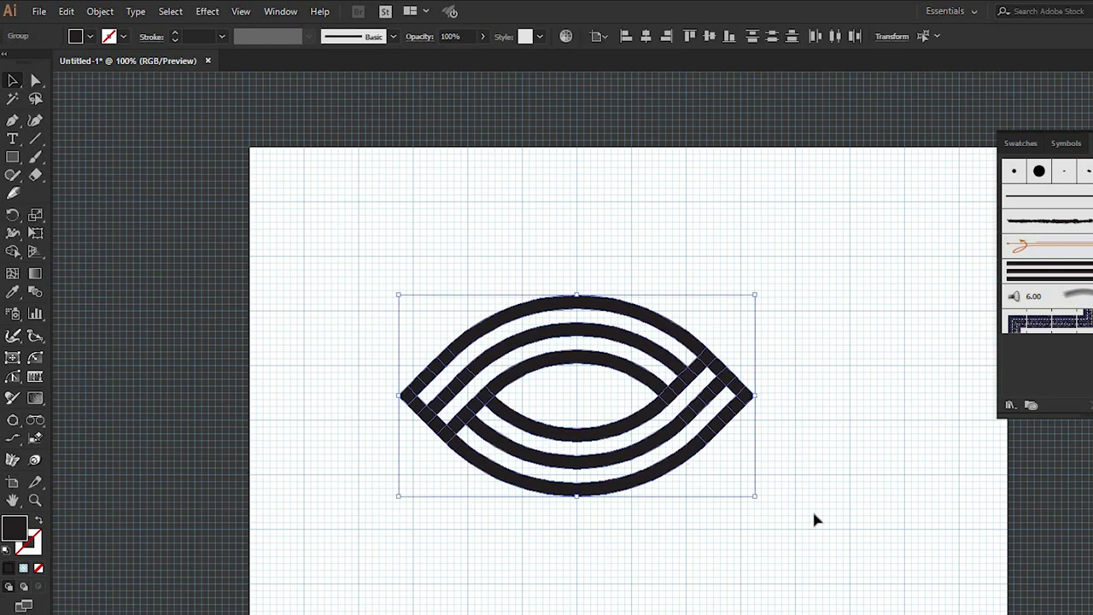
click(280, 11)
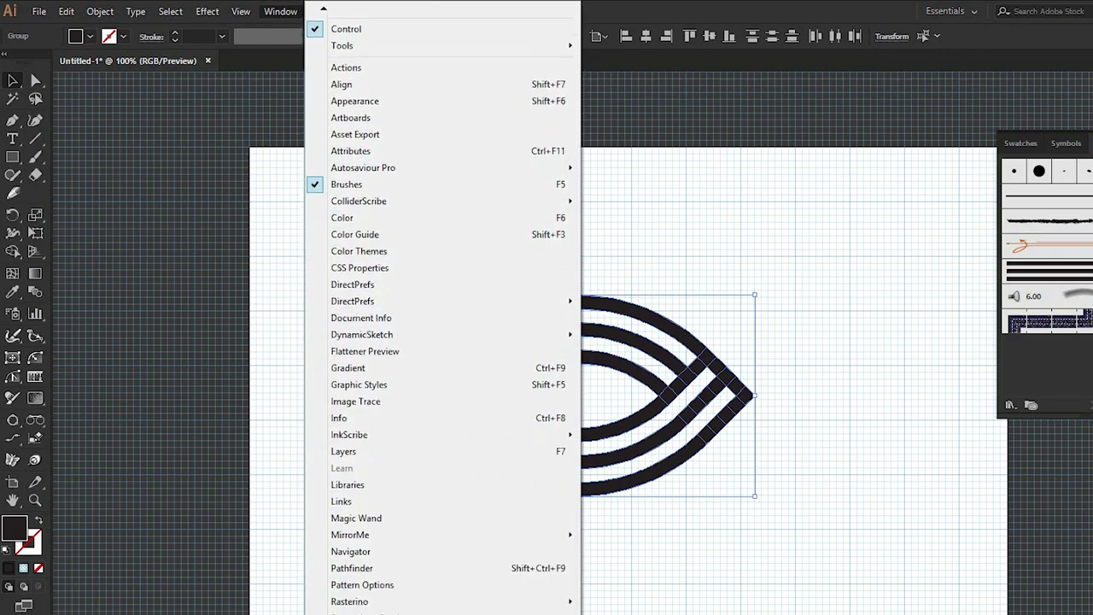
mouse_move(441, 607)
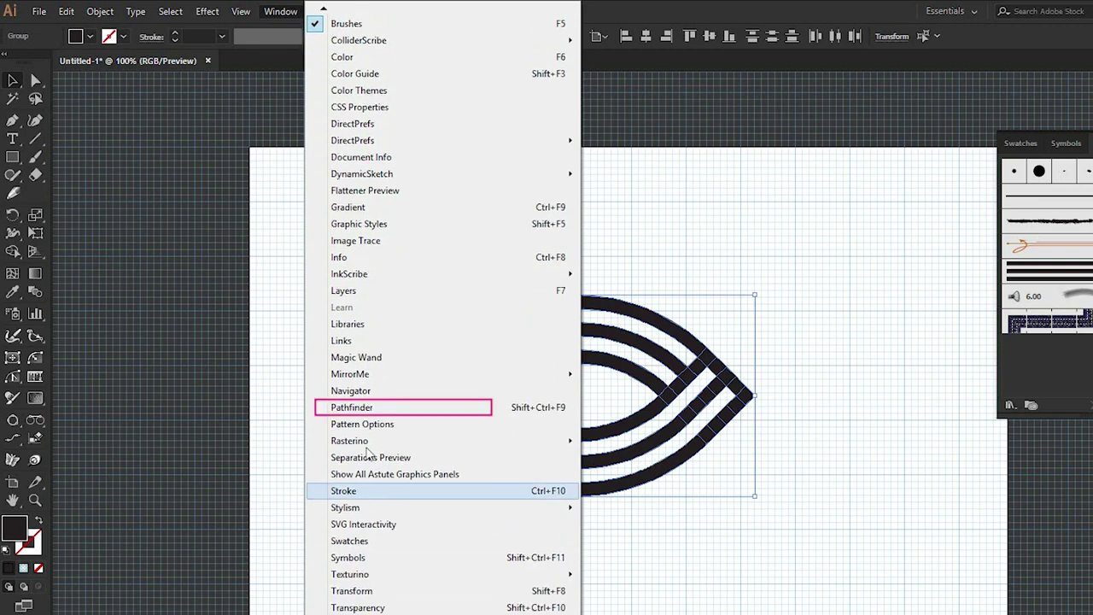
click(368, 414)
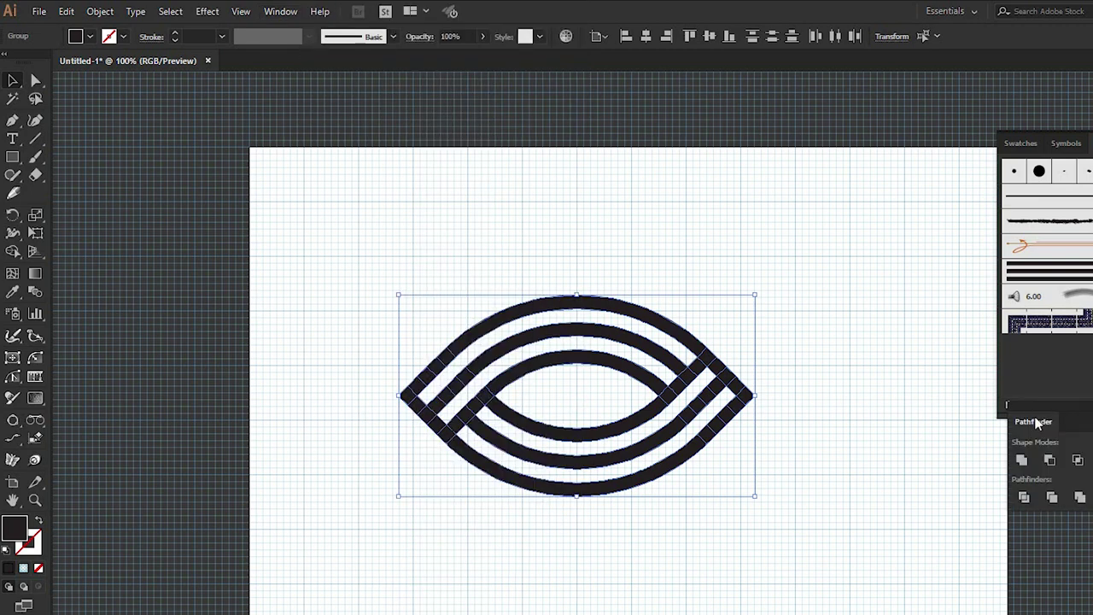
mouse_move(1034, 421)
mouse_down()
mouse_move(744, 258)
mouse_move(814, 247)
mouse_up()
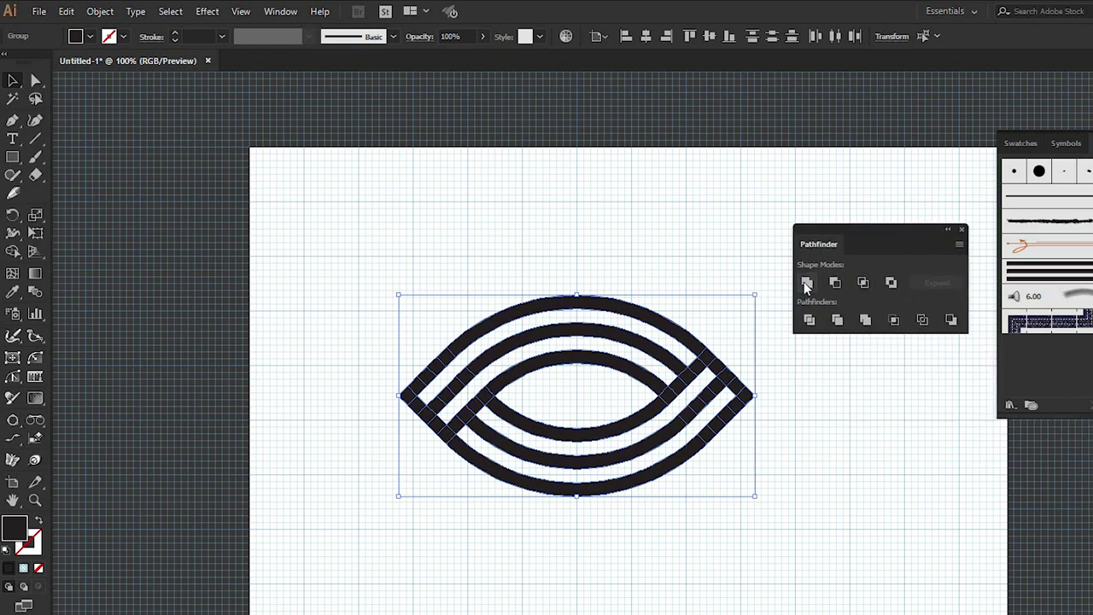
click(807, 284)
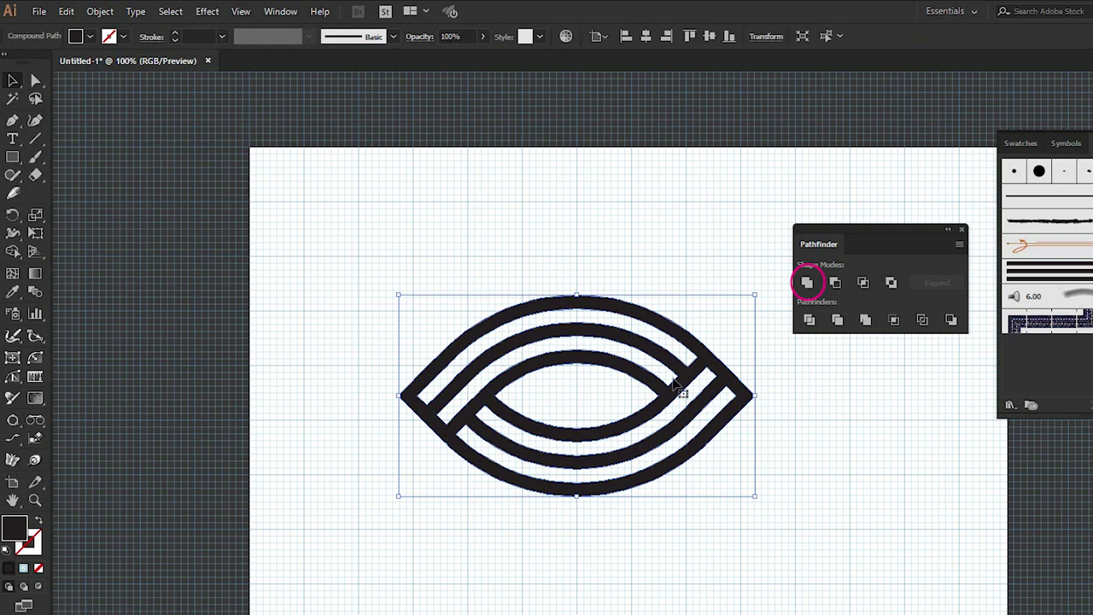
click(14, 252)
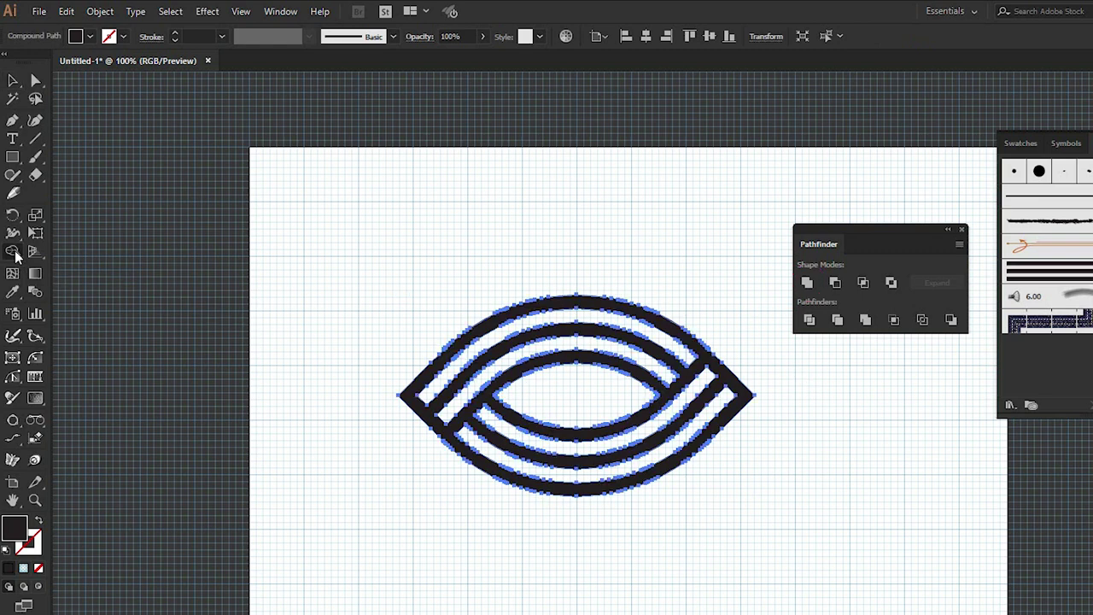
Live Paint the two upper gaps between the stripes light blue.
click(90, 36)
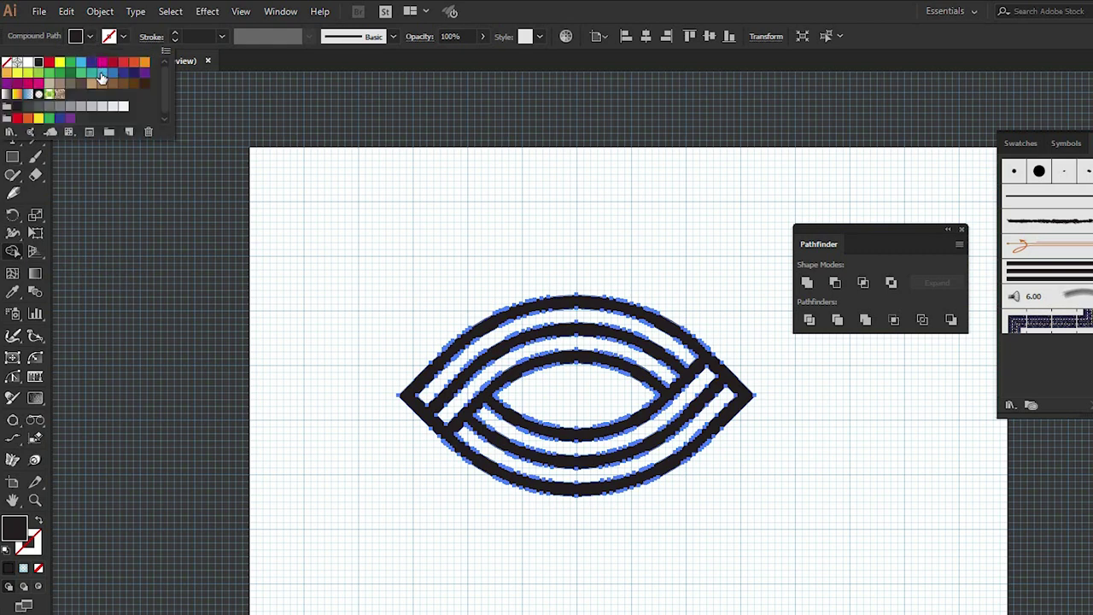
click(101, 77)
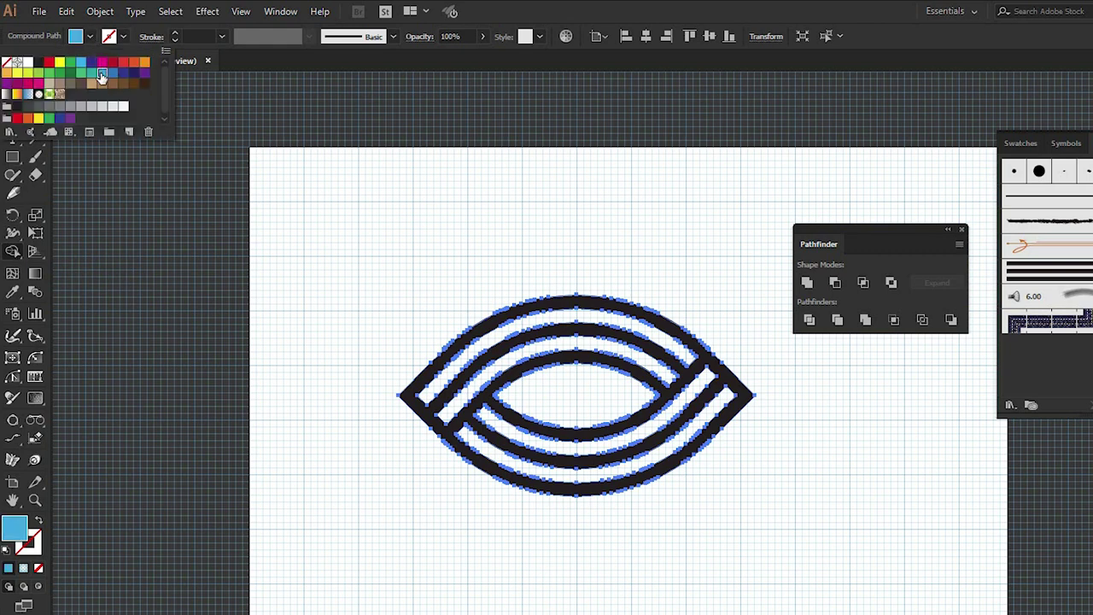
click(587, 318)
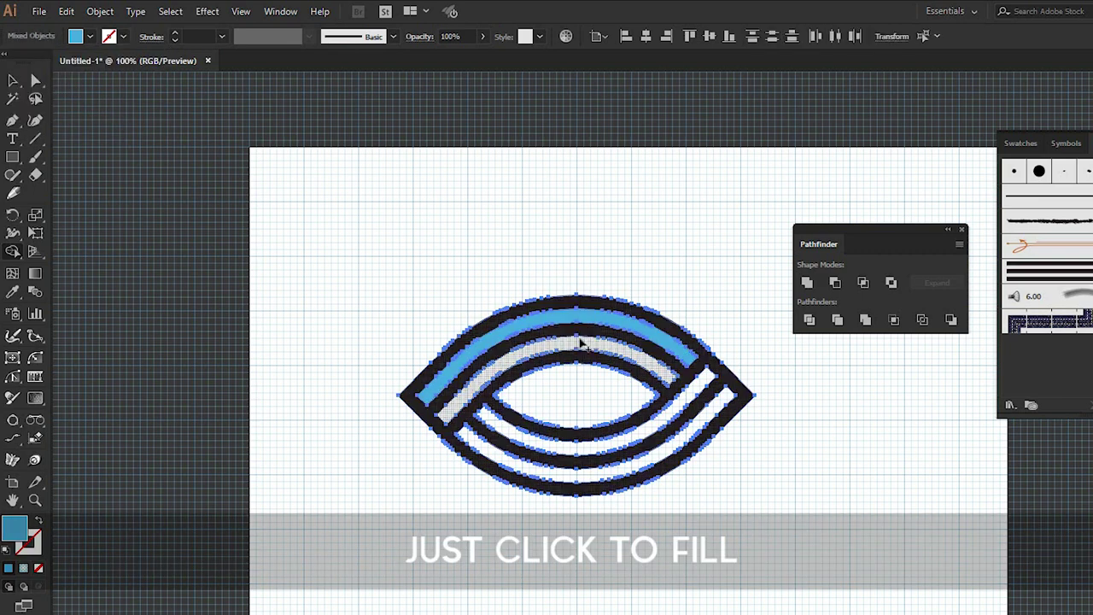
click(581, 342)
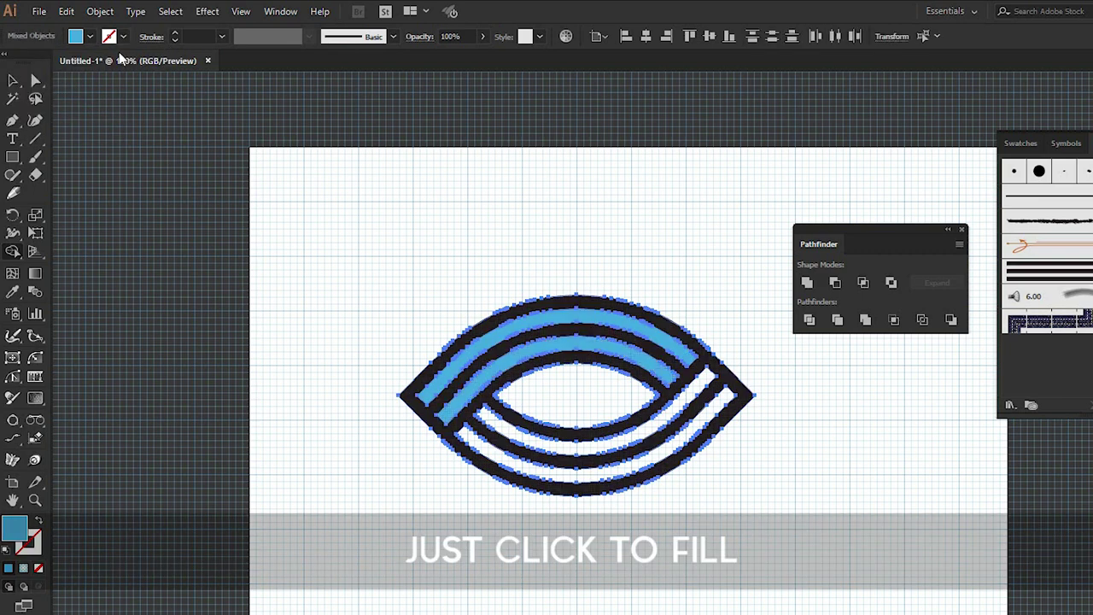
Live Paint the two lower gaps dark blue, then deselect the artwork.
click(90, 37)
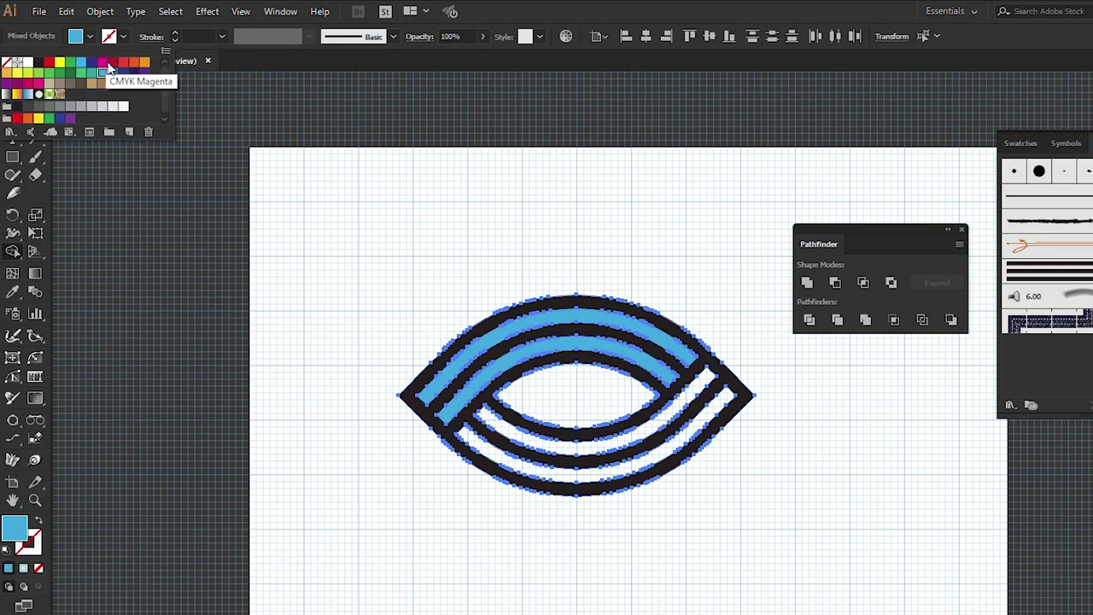
click(111, 76)
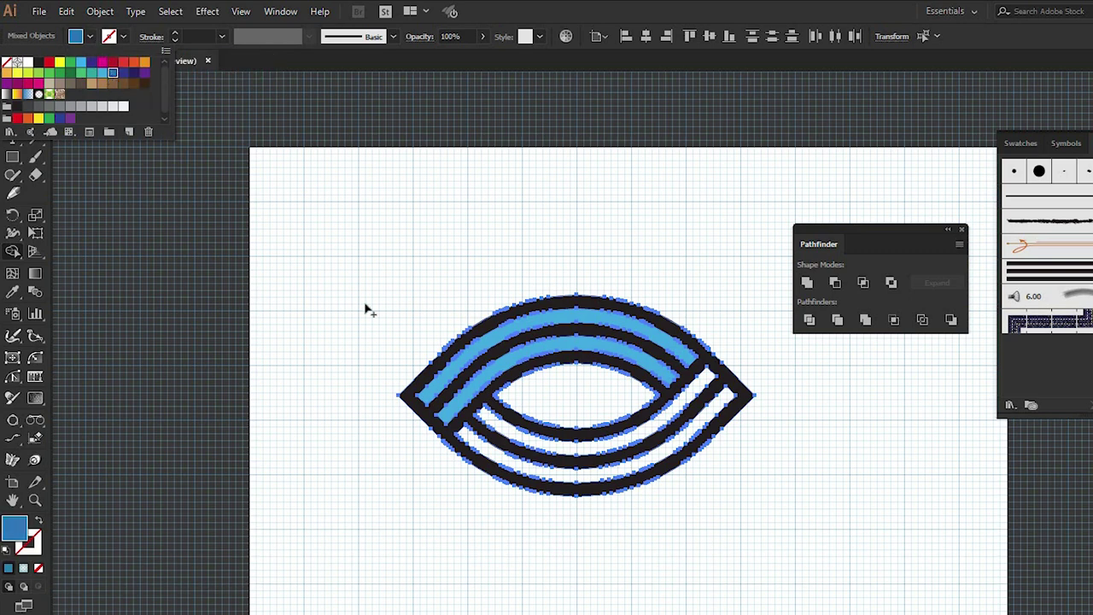
click(564, 452)
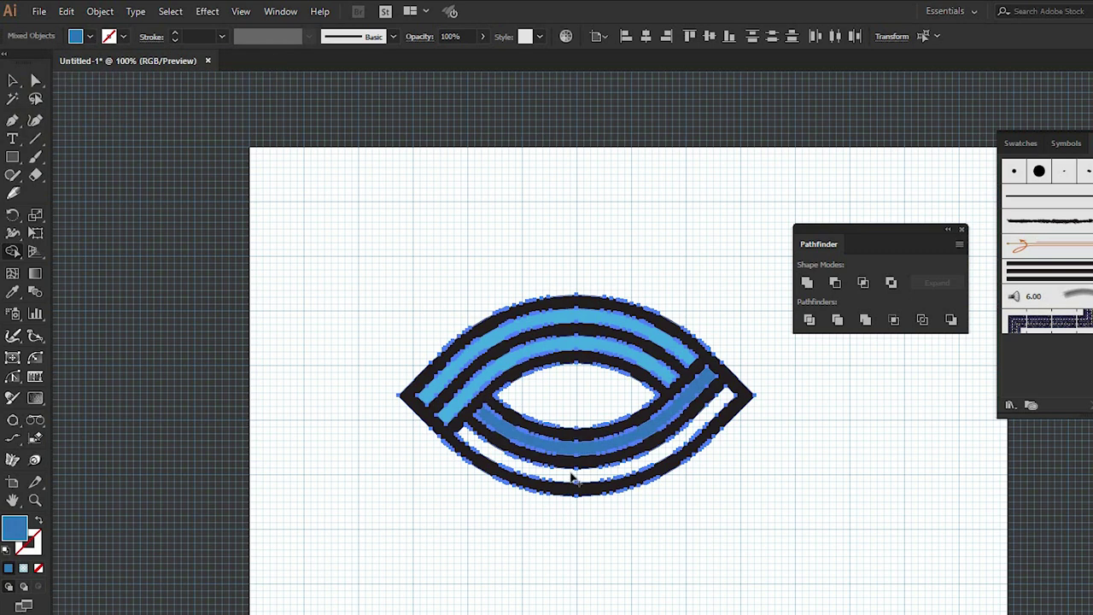
click(476, 454)
click(13, 80)
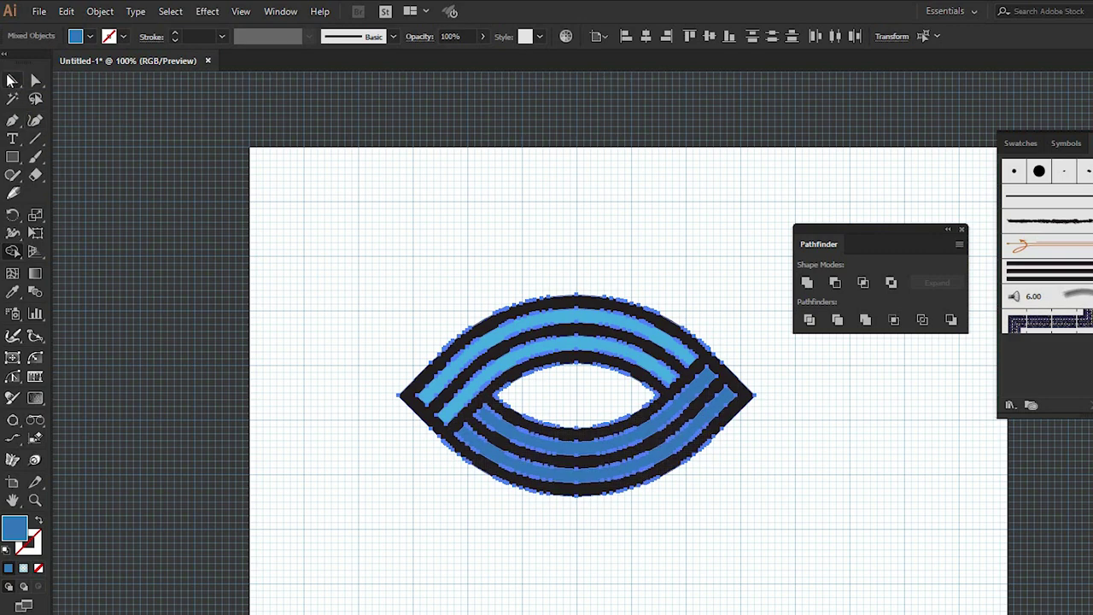
click(419, 233)
Select the eye's dark outline shape and open the Color Picker on its 231f20 fill.
click(504, 318)
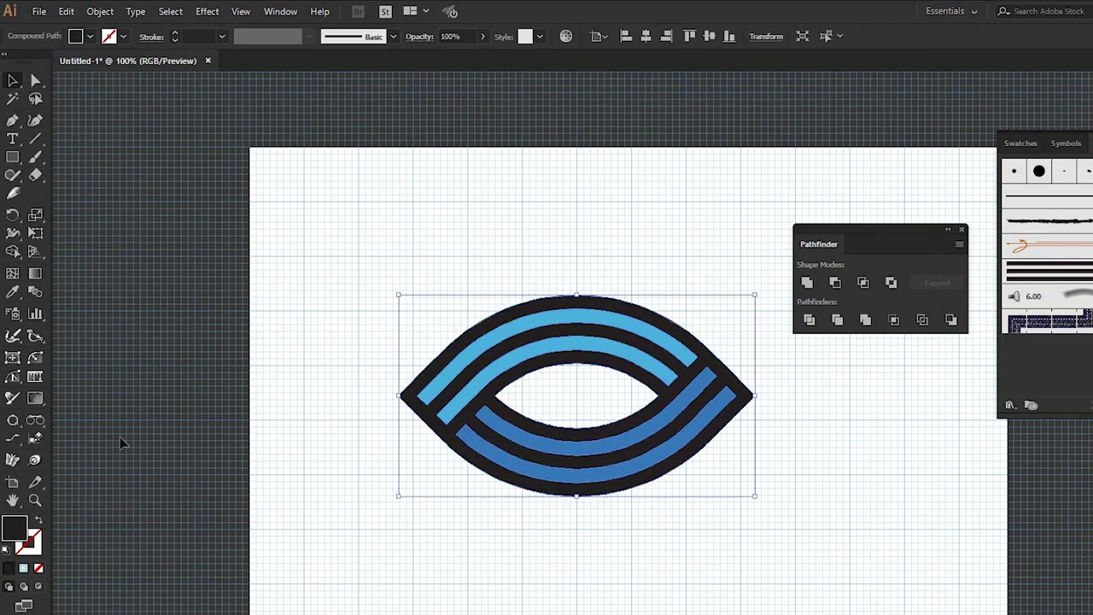
double_click(14, 529)
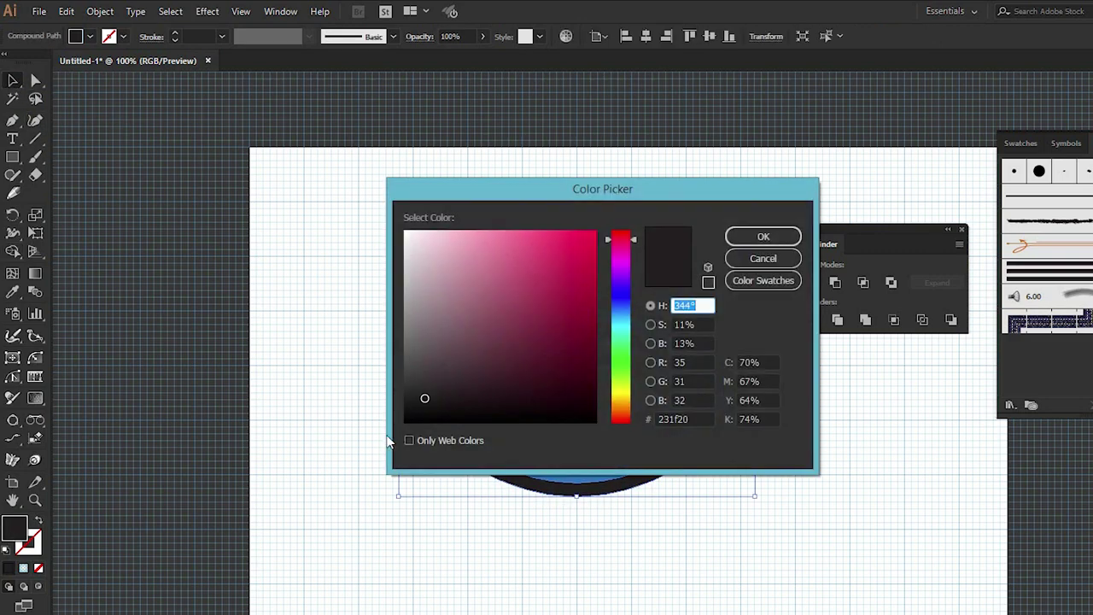